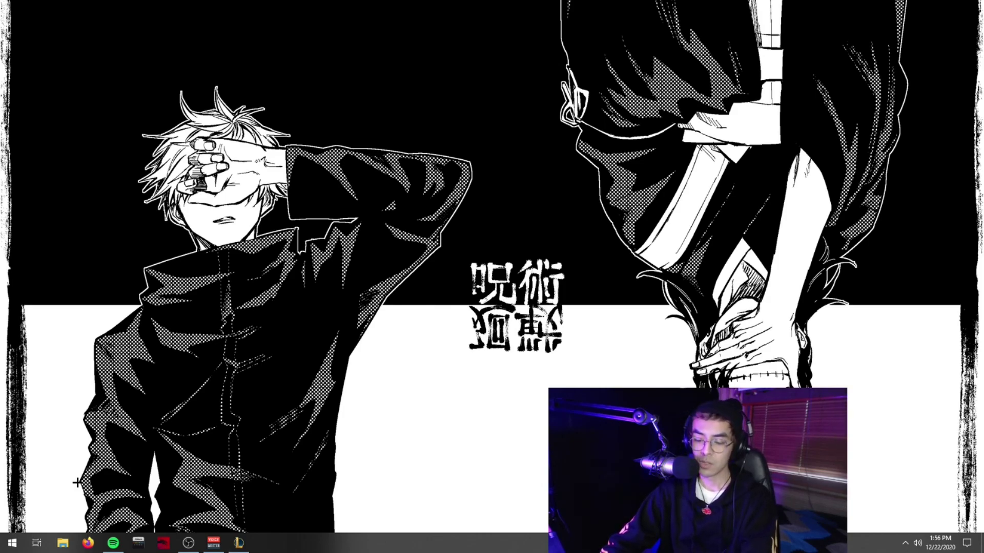
- Open File Explorer and browse to C:\Riot Games\League of Legends, scrolling to LeagueClient
key("super")
type("f")
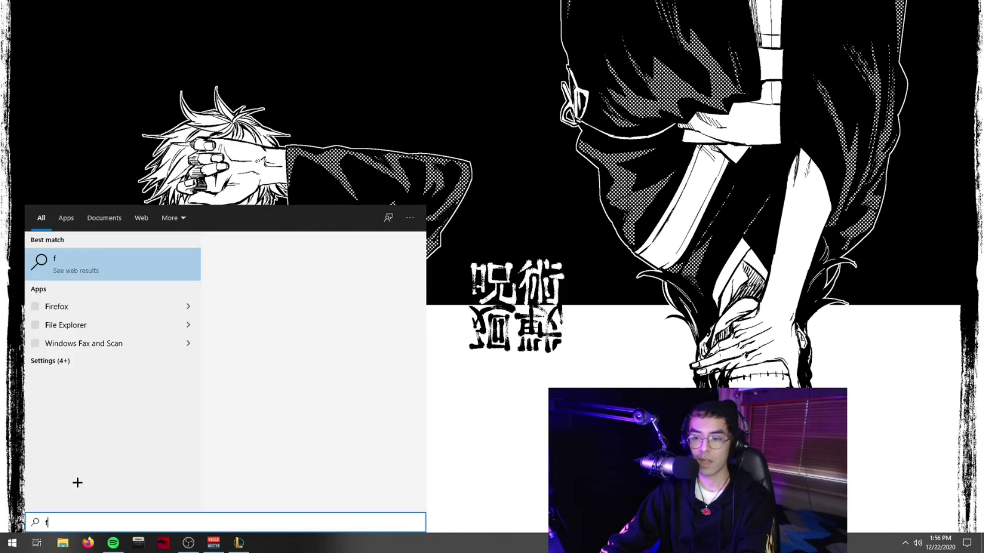
type("ile")
key("Return")
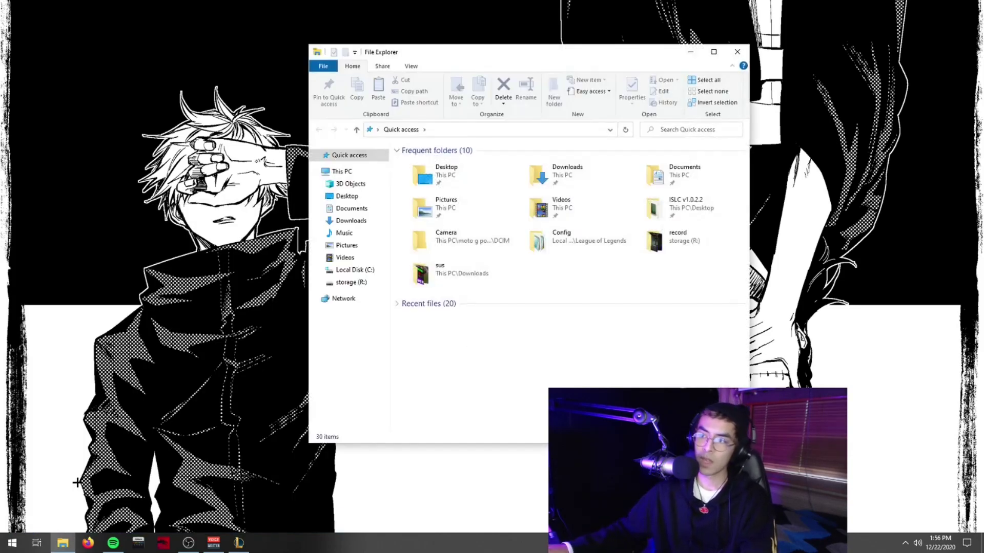
left_click(345, 272)
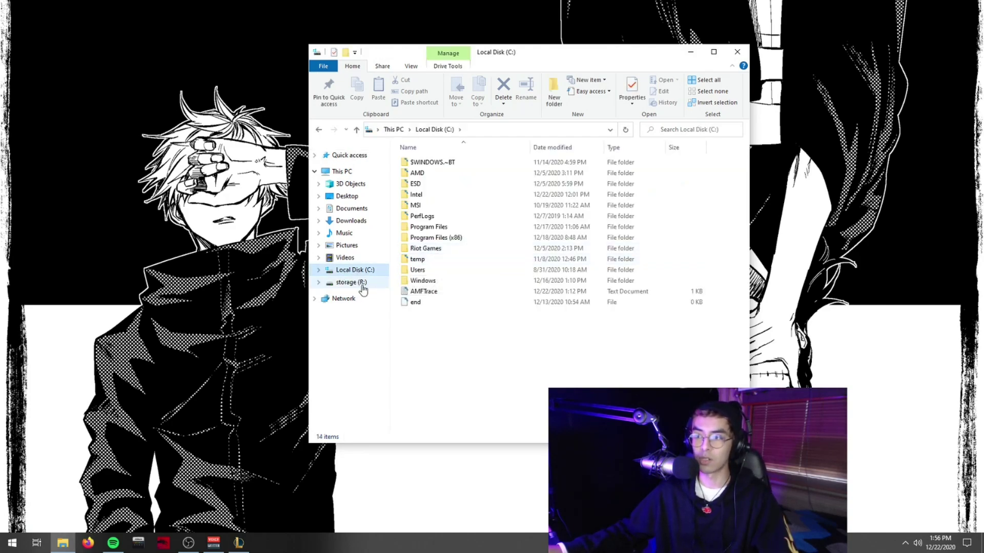
left_click(437, 248)
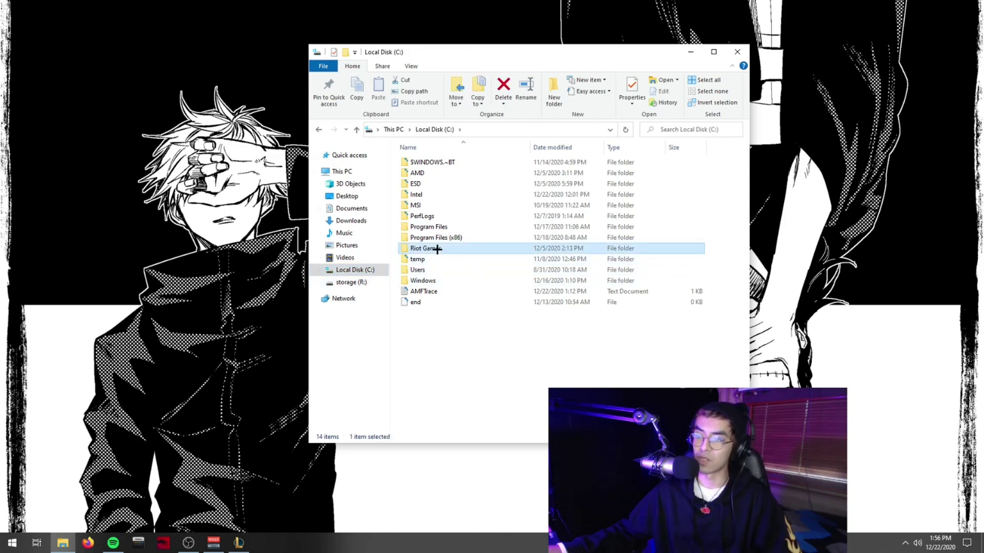
double_click(437, 249)
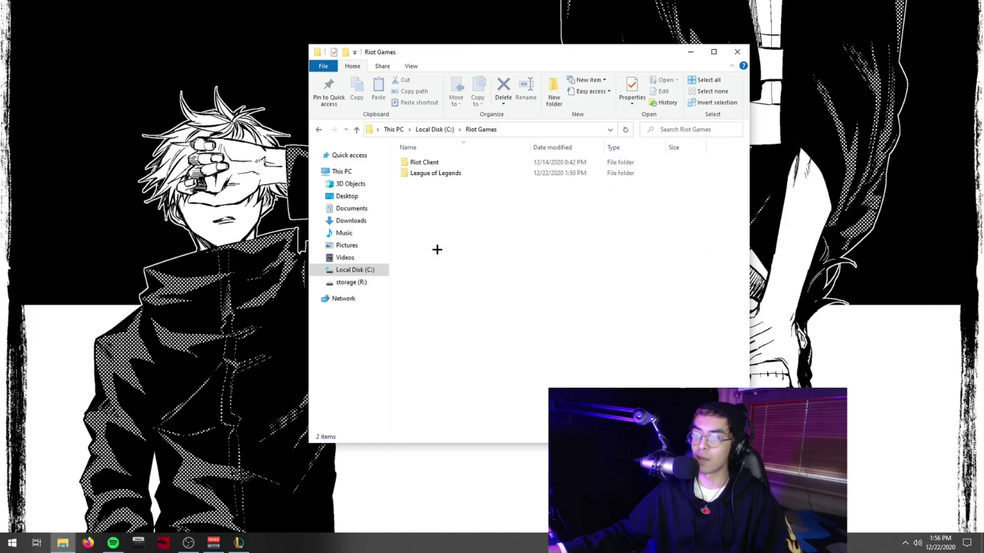
left_click_drag(472, 48, 305, 68)
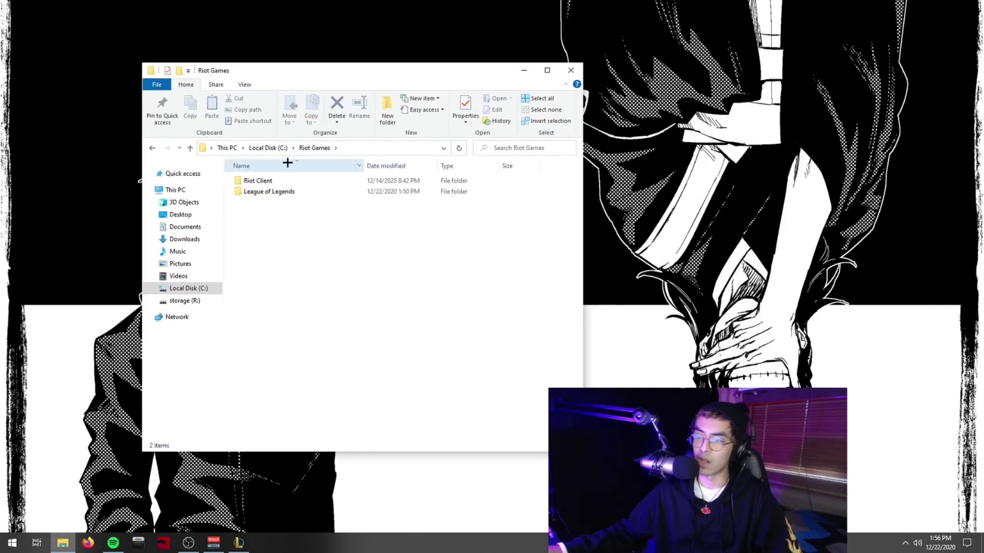
double_click(269, 191)
scroll(341, 261, "down", 12)
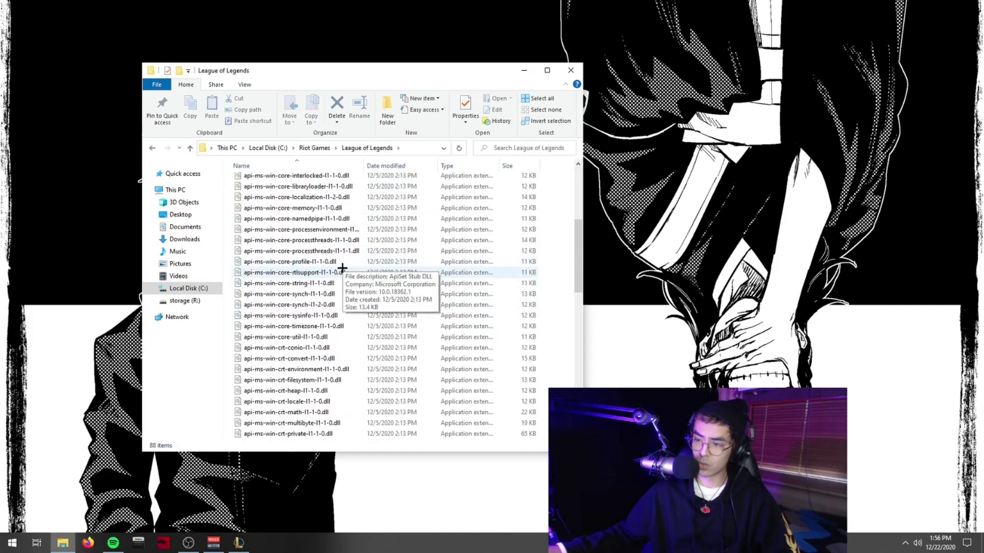
scroll(342, 268, "up", 13)
scroll(362, 286, "down", 11)
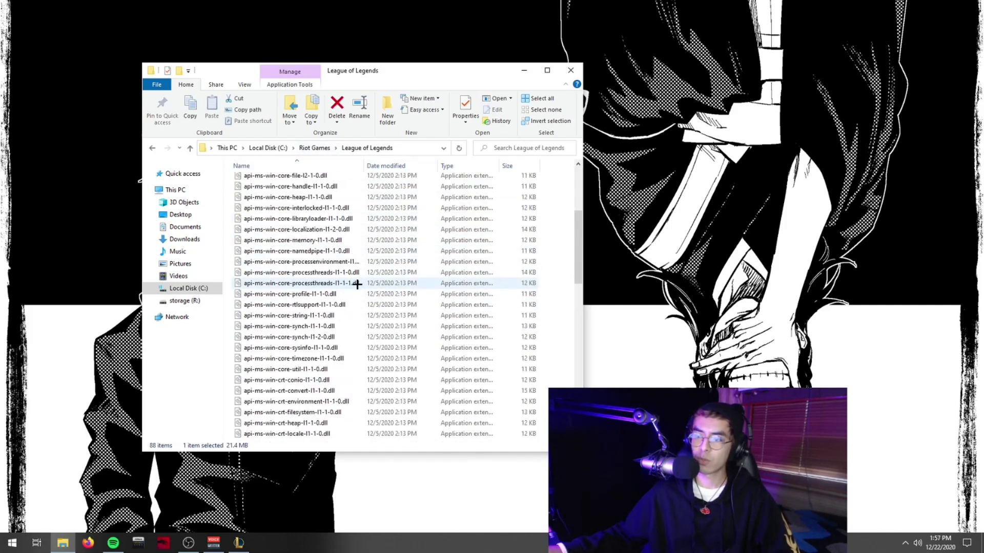
scroll(353, 285, "down", 7)
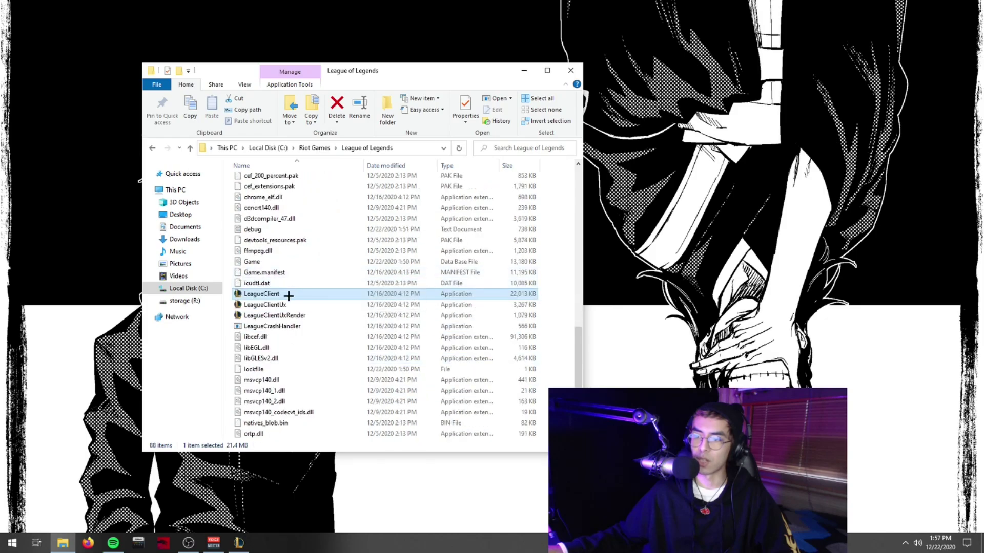
- Disable fullscreen optimizations on LeagueClient's Compatibility tab
right_click(288, 296)
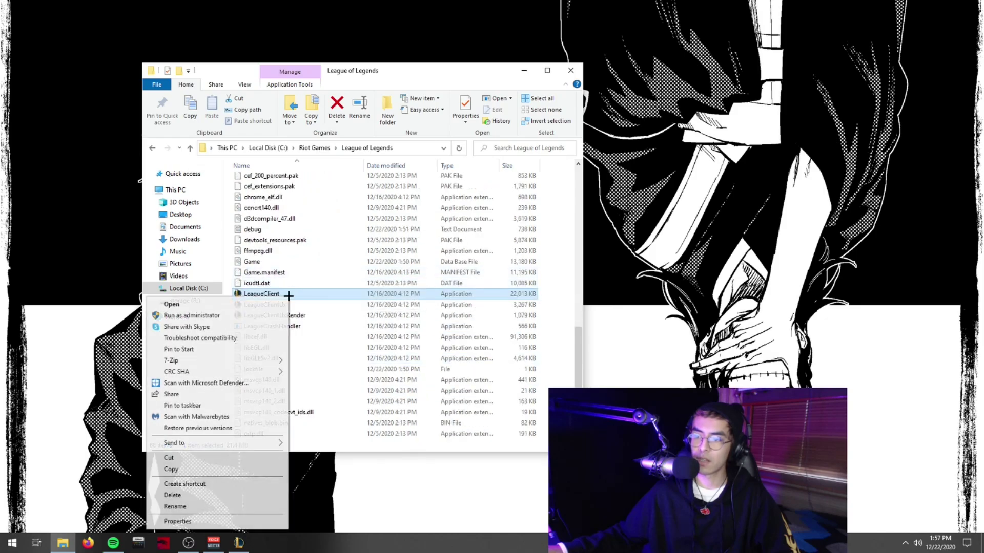
left_click(225, 520)
left_click_drag(361, 251, 239, 145)
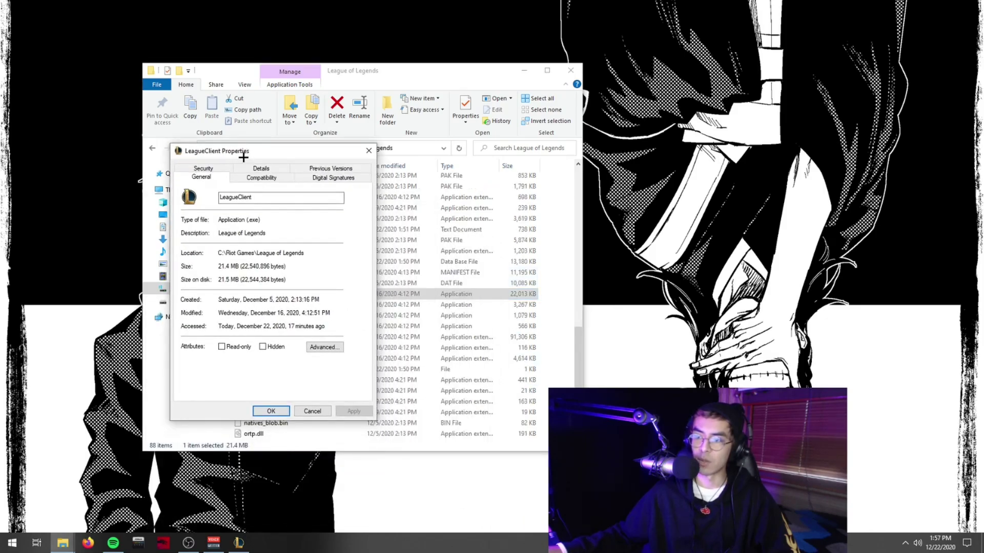
left_click(250, 178)
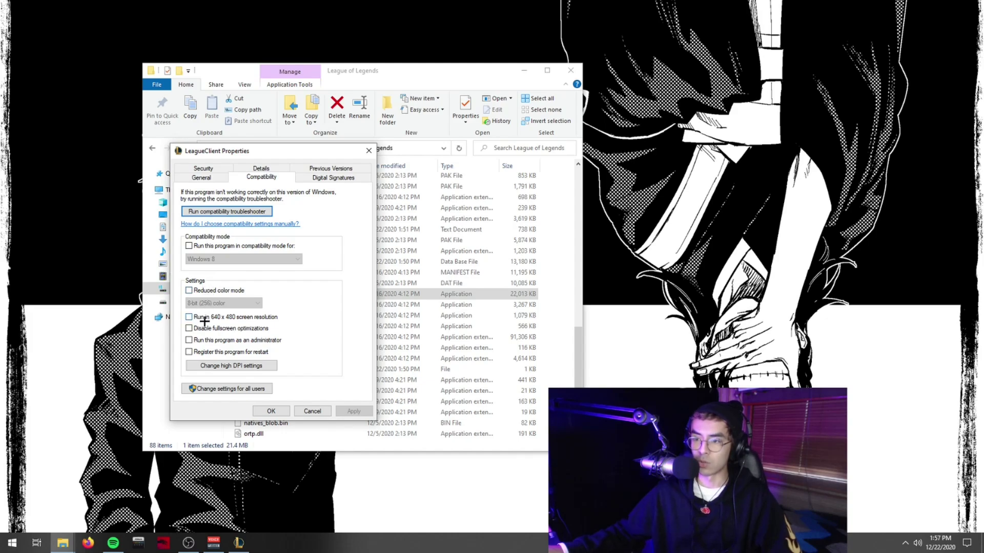
left_click(204, 330)
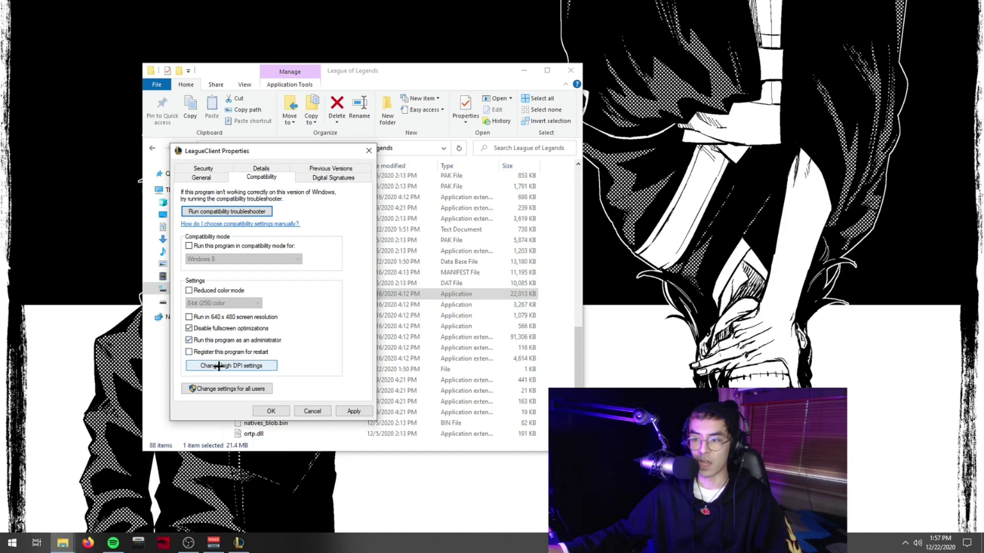
- Override LeagueClient's high DPI scaling with Application and apply the compatibility changes
left_click(218, 366)
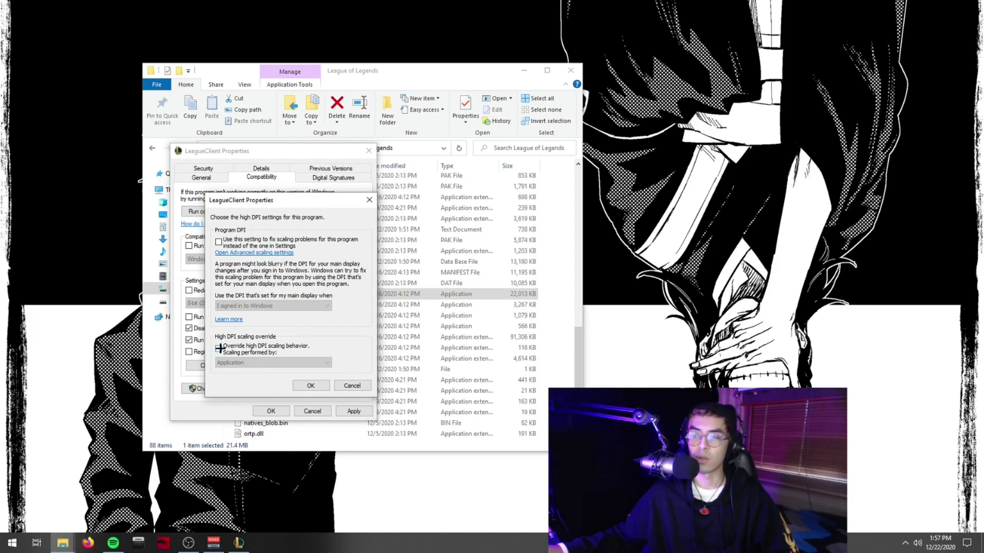
left_click(220, 349)
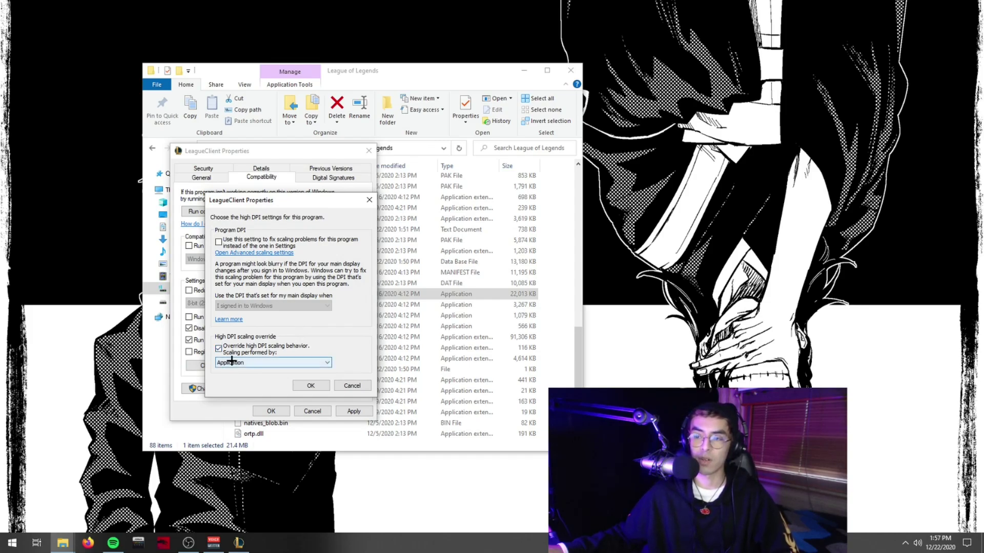
left_click(310, 386)
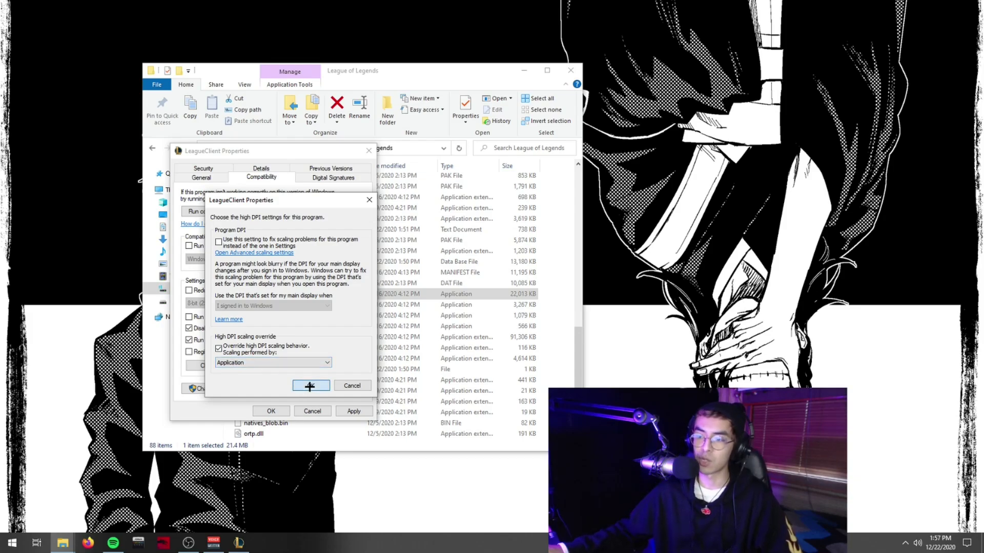
left_click(353, 411)
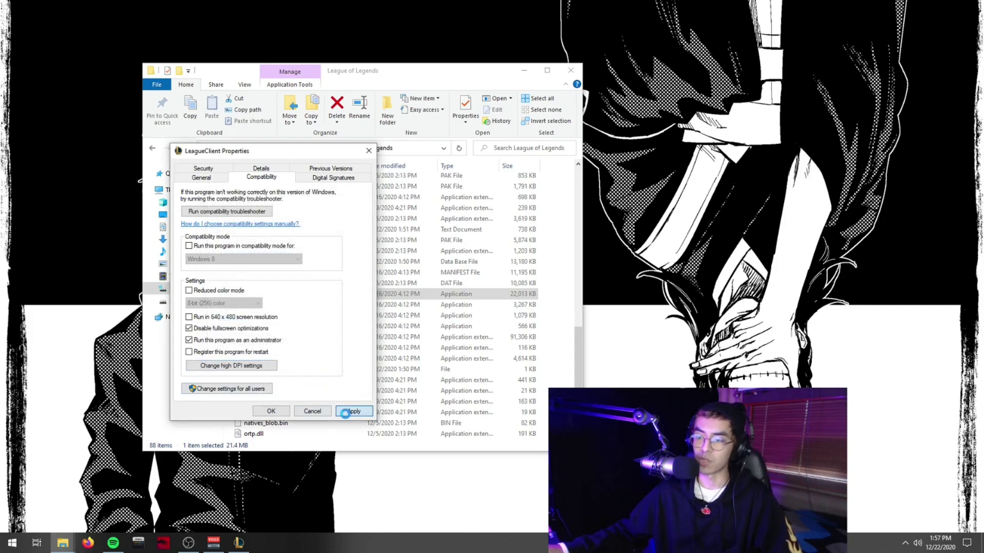
left_click(267, 410)
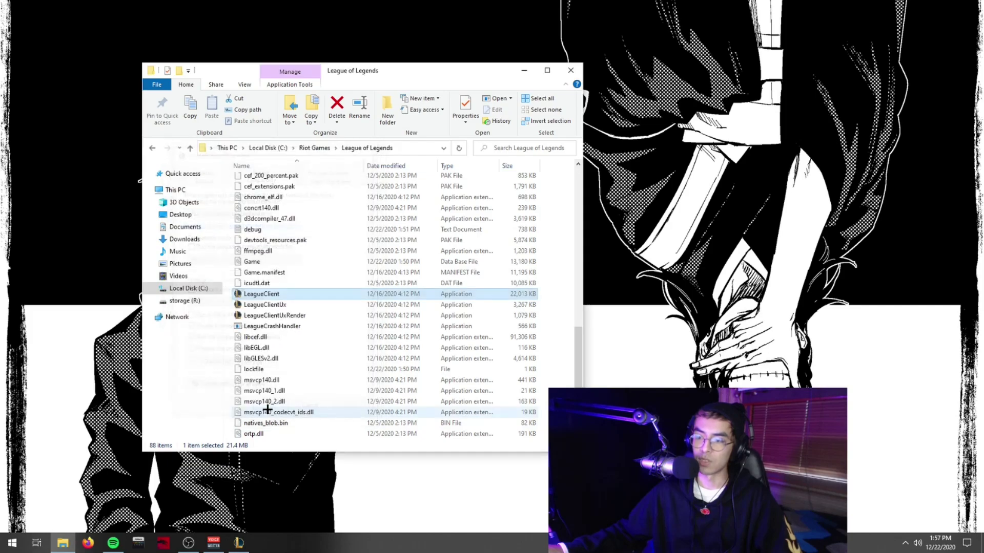
left_click(275, 304)
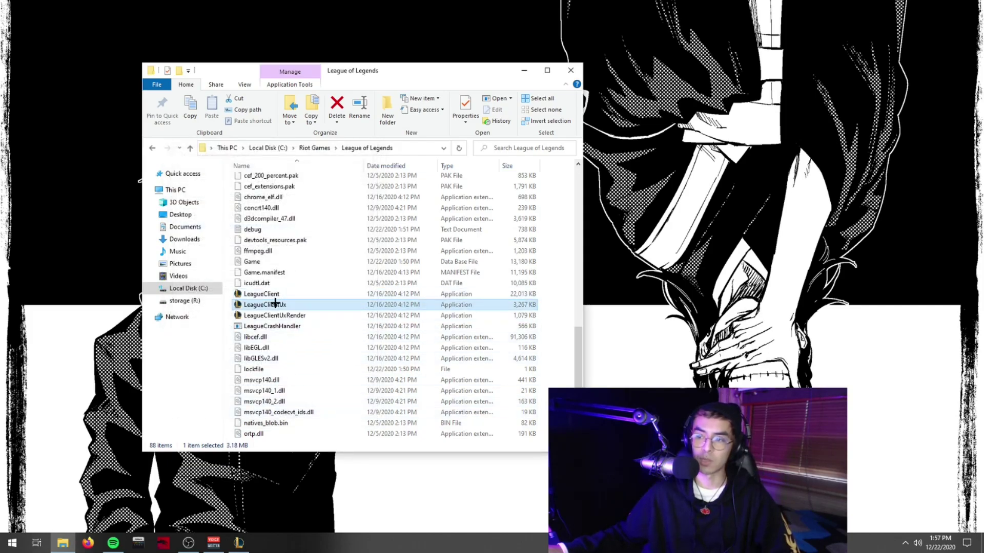
right_click(271, 305)
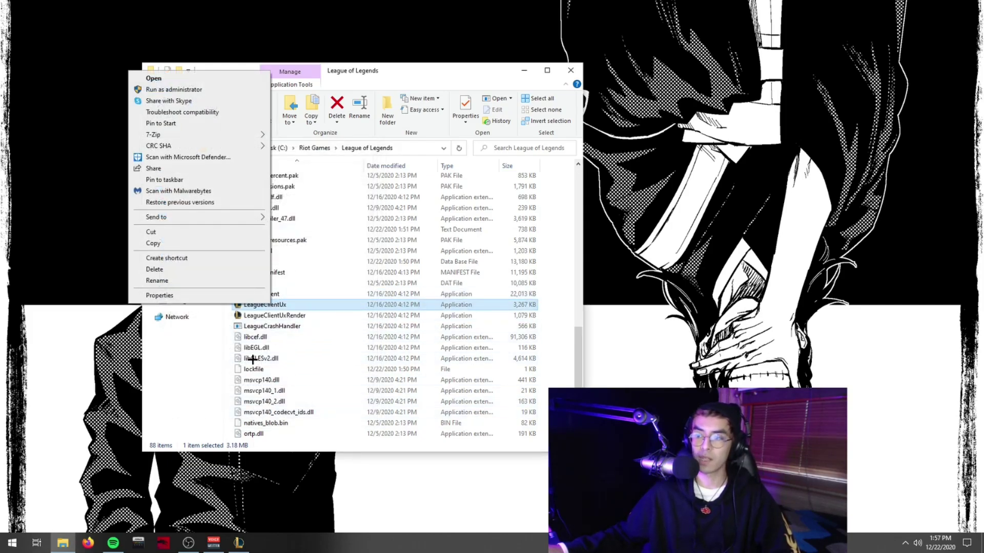
- Set LeagueClientUx to run as administrator with high DPI scaling overridden, and apply
left_click(219, 292)
left_click_drag(377, 258, 211, 153)
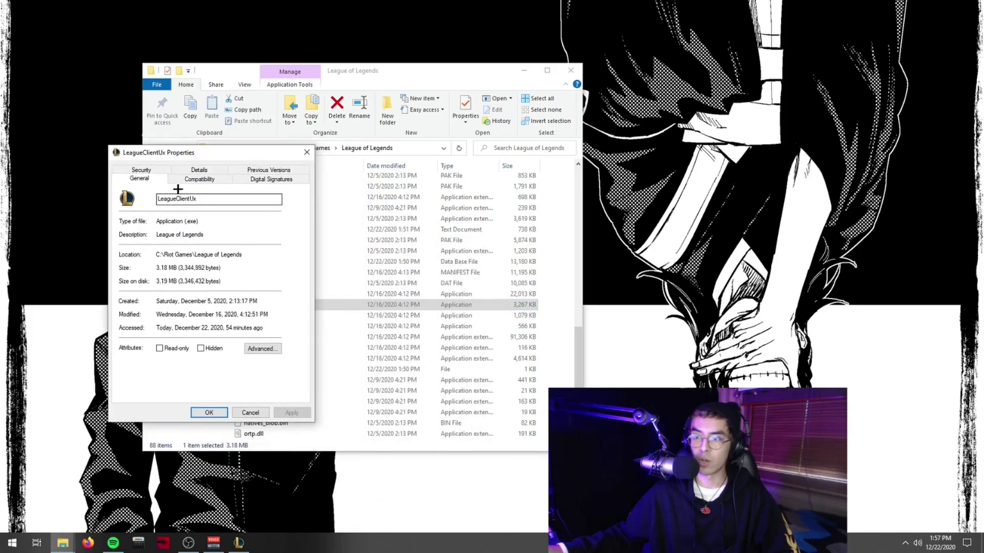
left_click(197, 179)
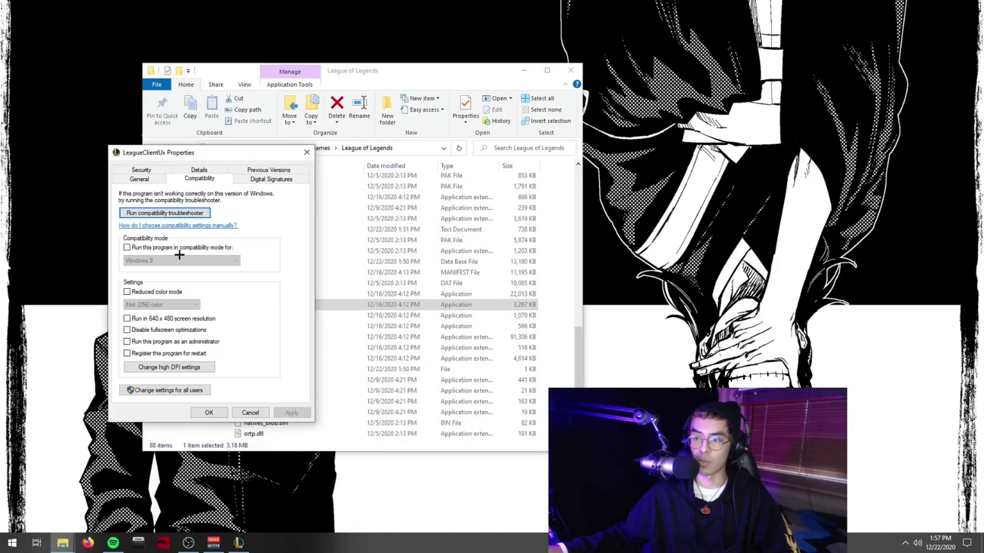
left_click(146, 341)
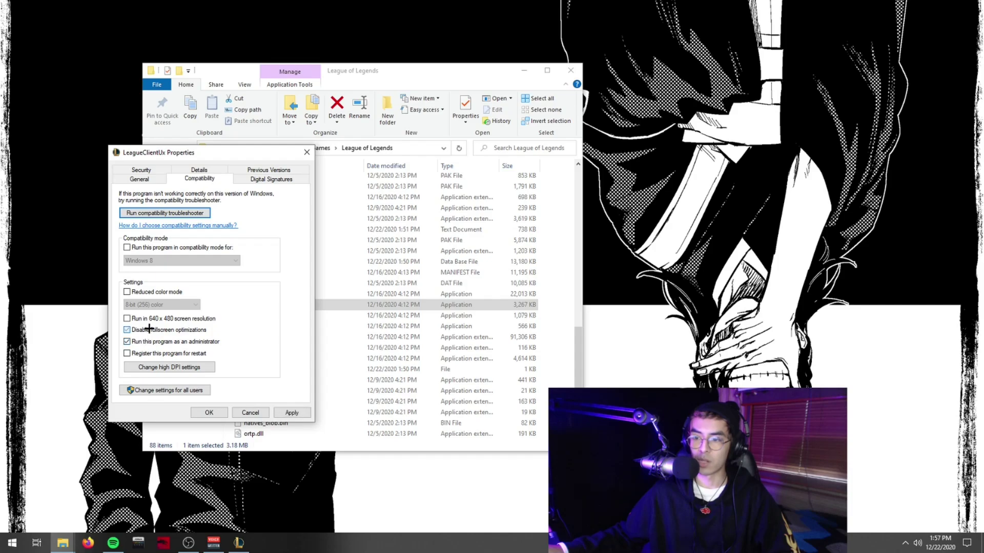
left_click(159, 367)
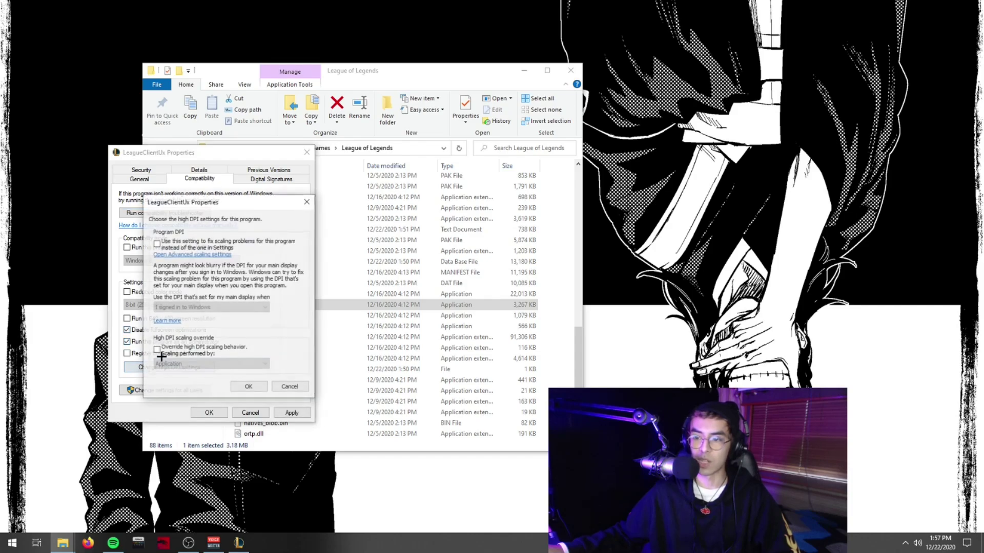
left_click(166, 350)
left_click(249, 387)
left_click(291, 412)
left_click(205, 413)
- Give LeagueClientUxRender disabled fullscreen optimizations and a high DPI override, then close the folder window
left_click(258, 315)
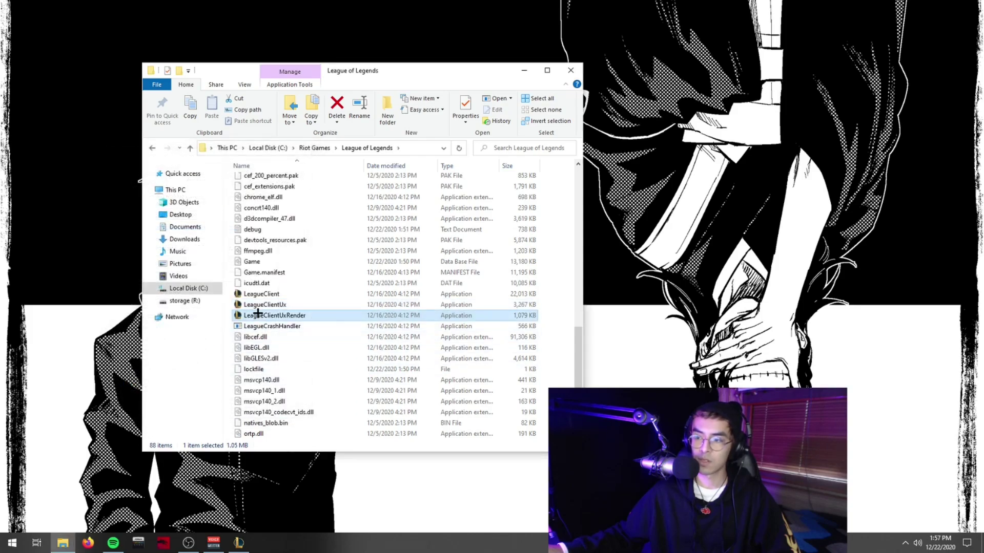
right_click(258, 314)
left_click(214, 309)
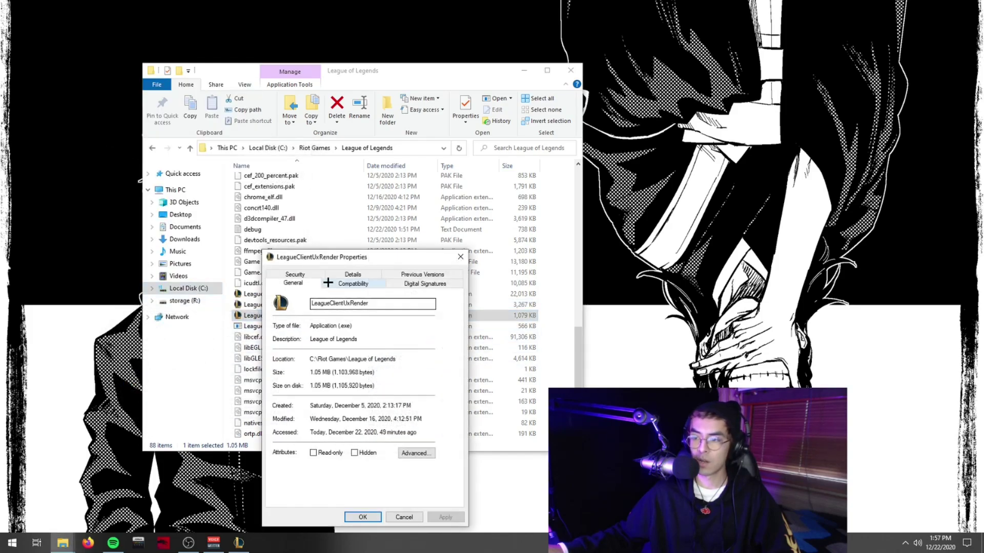
left_click_drag(228, 207, 175, 173)
left_click(191, 210)
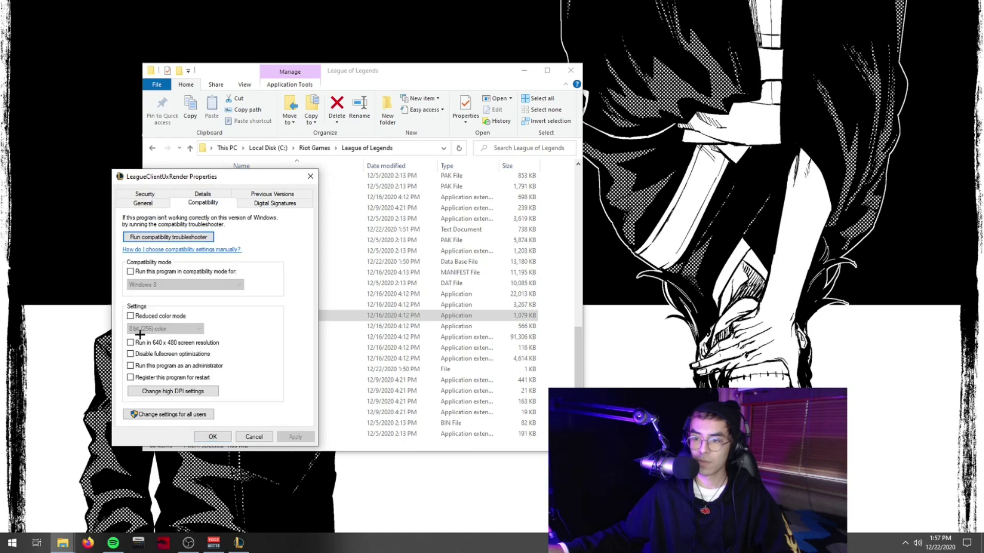
left_click(145, 354)
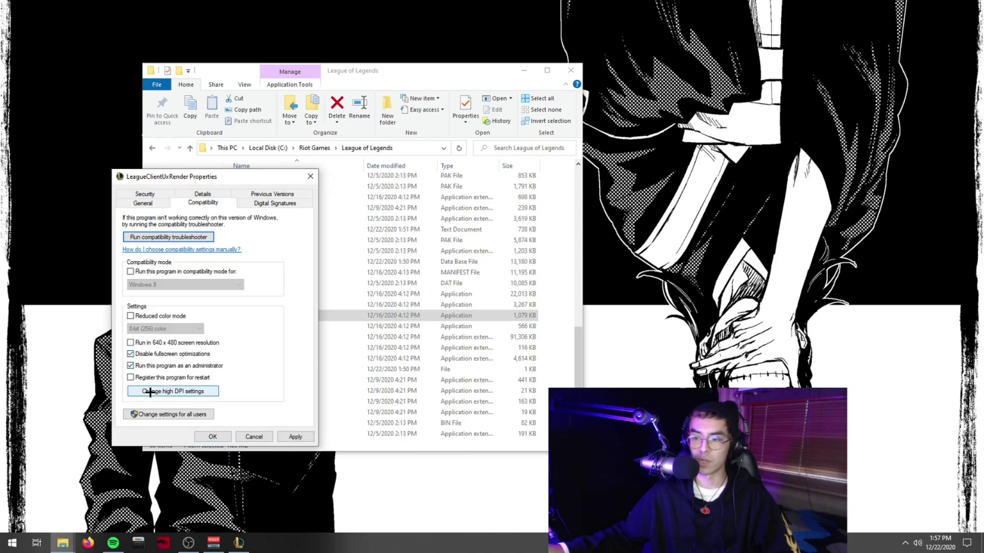
left_click(152, 392)
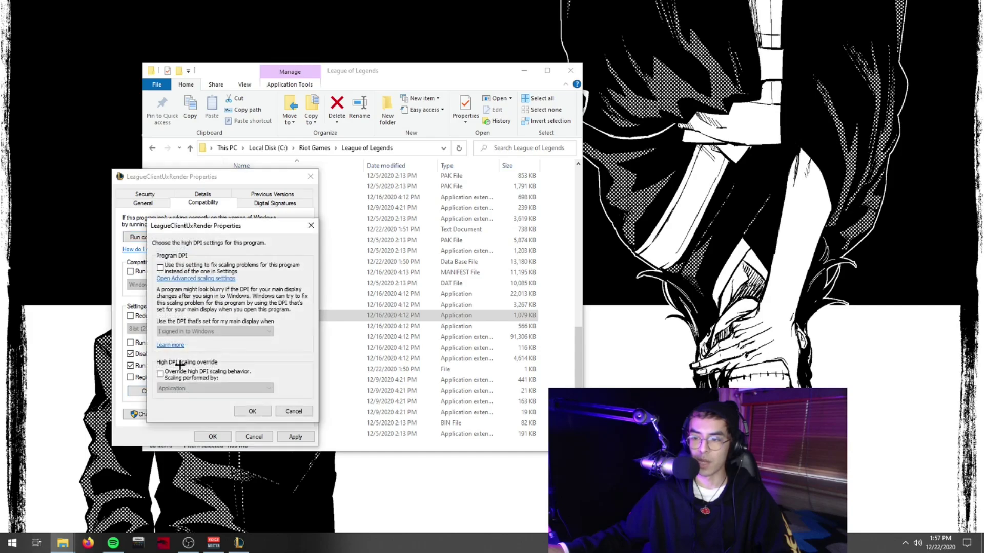
left_click(169, 374)
left_click(252, 412)
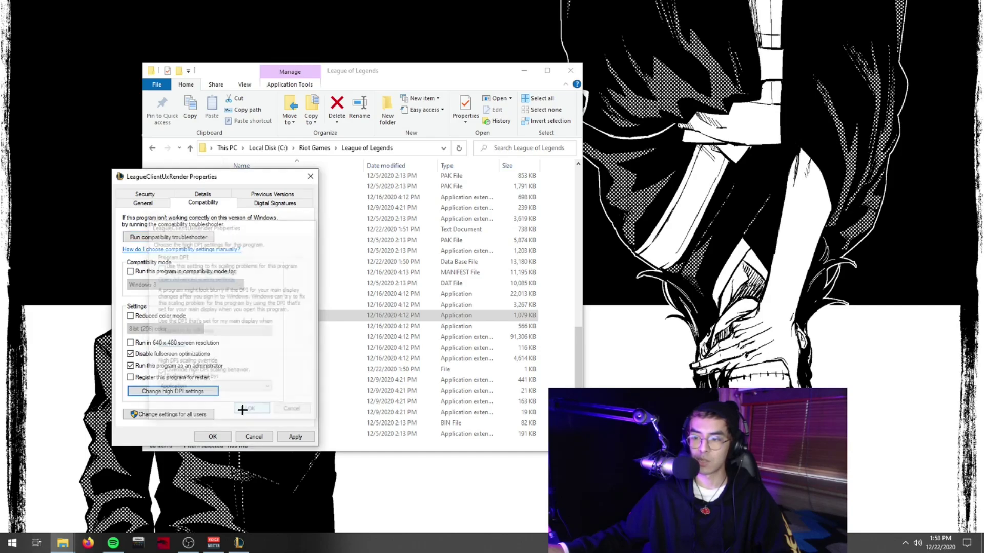
left_click(296, 437)
left_click(212, 436)
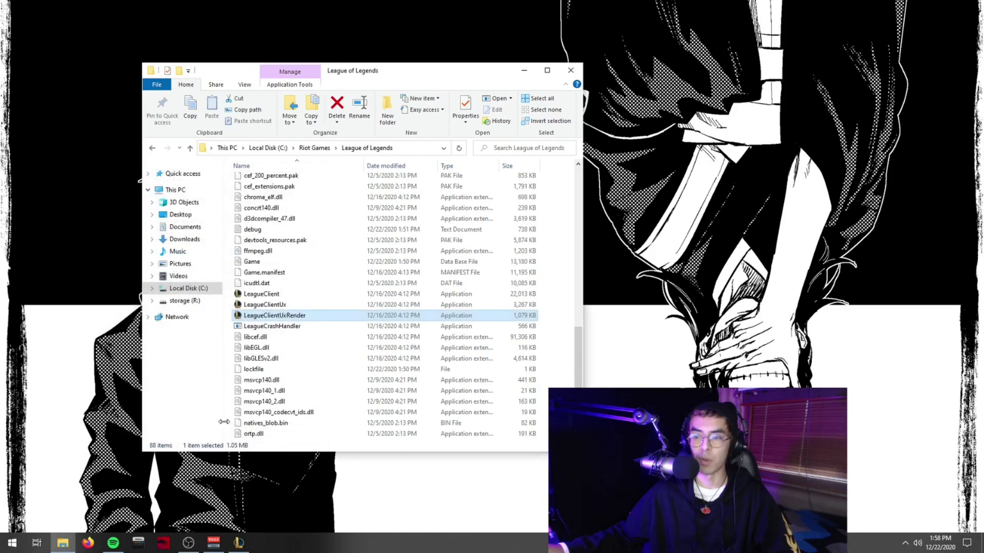
left_click(288, 296)
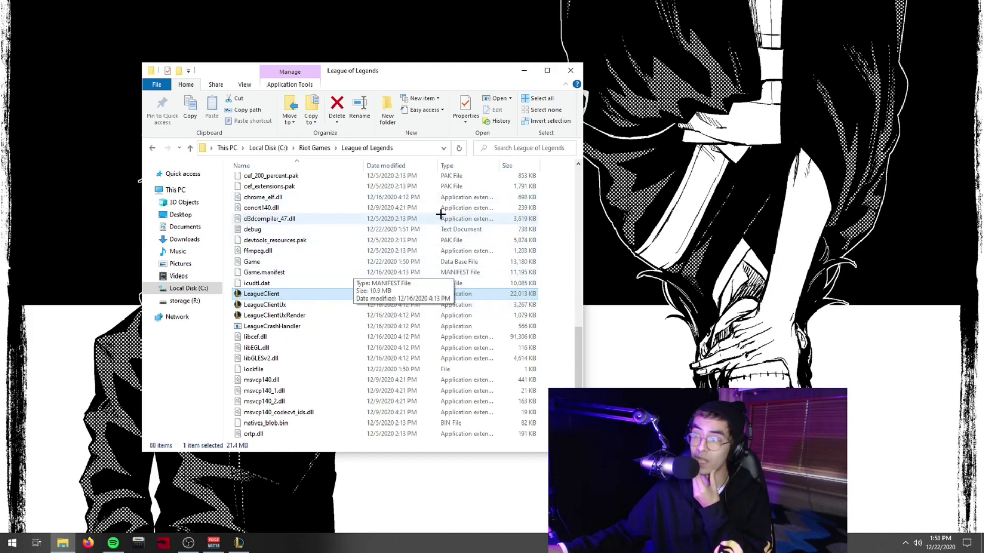
left_click(570, 70)
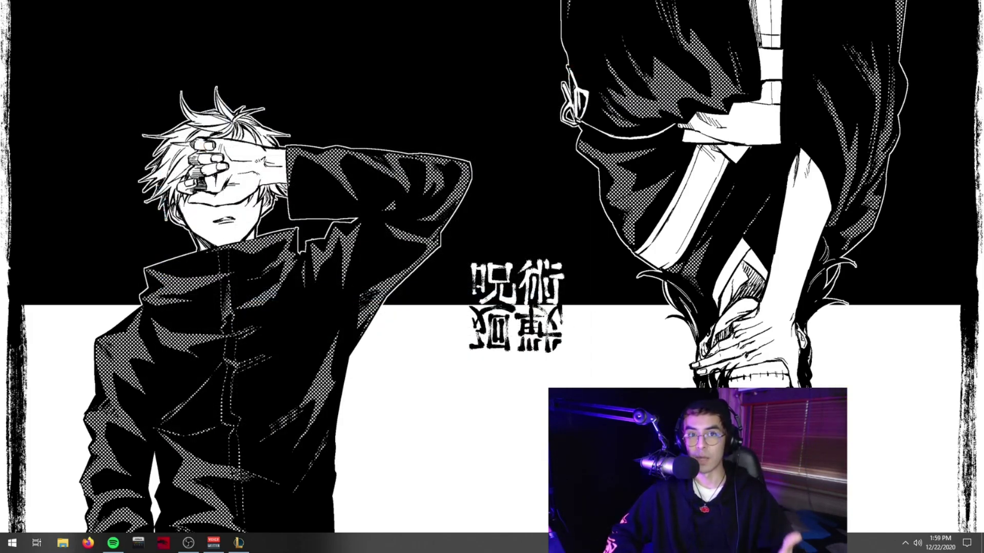
- Open Windows Graphics settings from the Start search, after a stray Windows Update detour
key("super")
type("update")
key("Return")
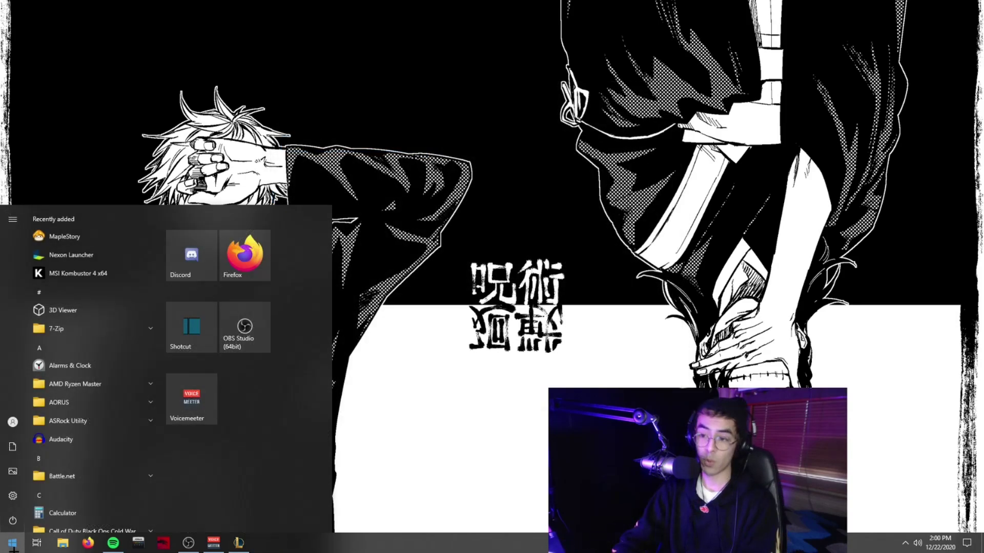
left_click(12, 543)
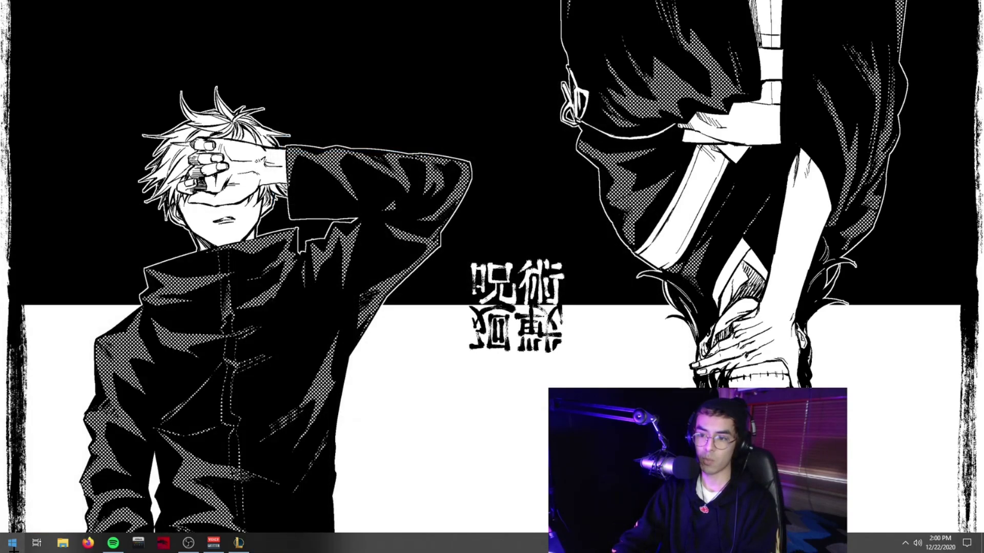
left_click(13, 544)
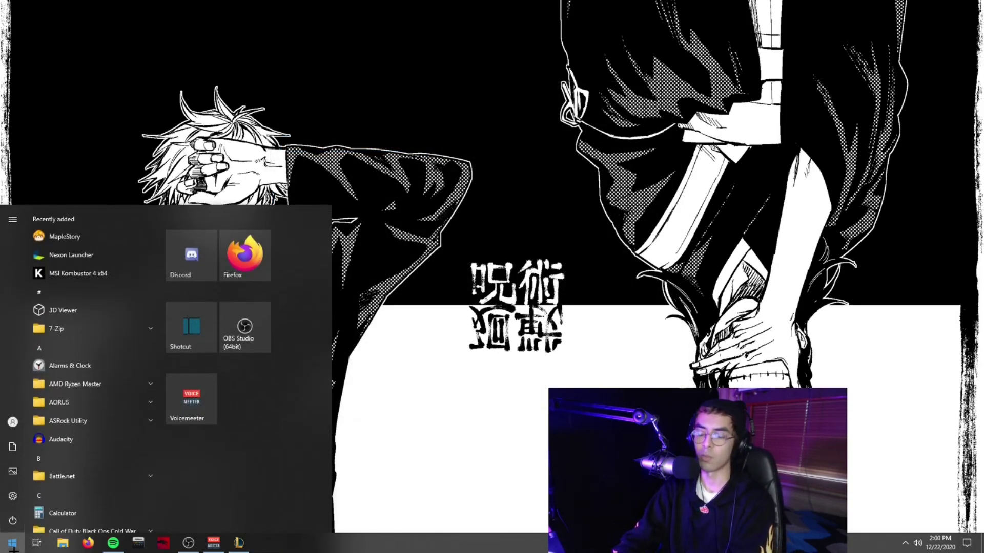
type("graphics")
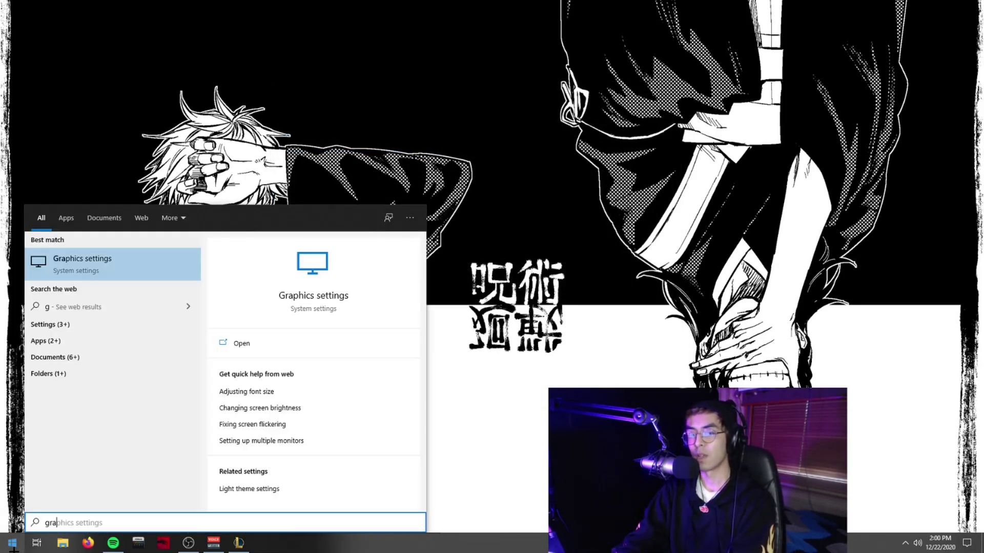
key("Return")
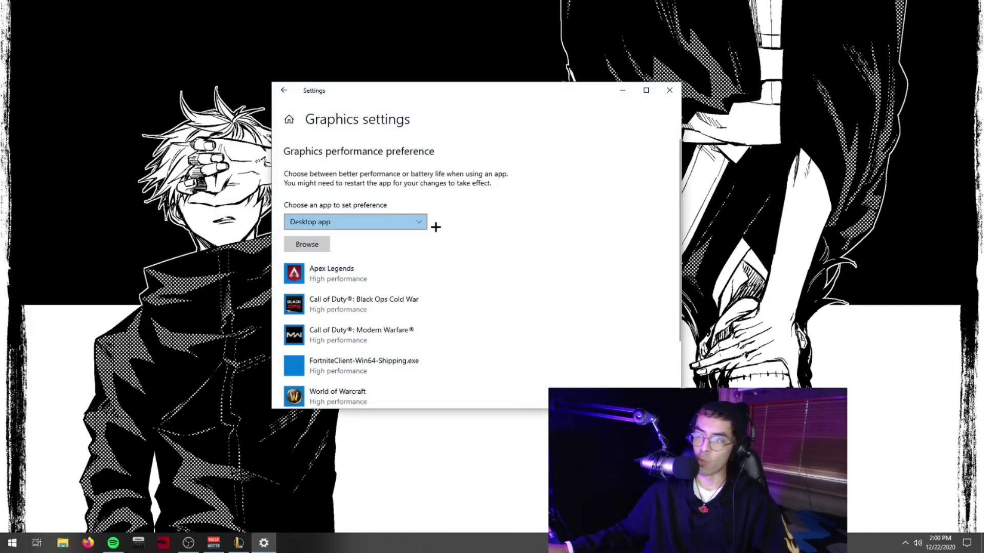
scroll(501, 229, "down", 1)
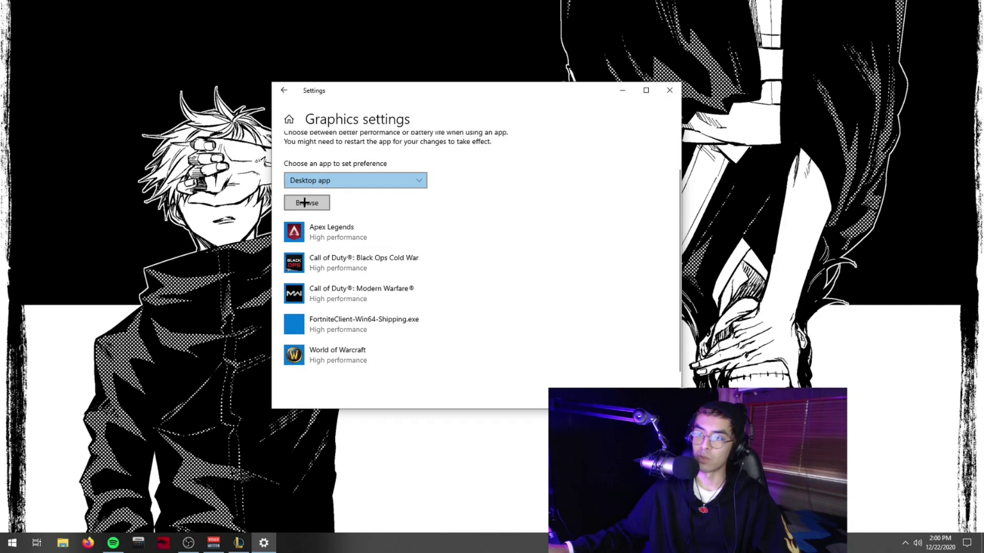
- Browse to C:\Riot Games\League of Legends\LeagueClient and add it to the graphics list
left_click(305, 203)
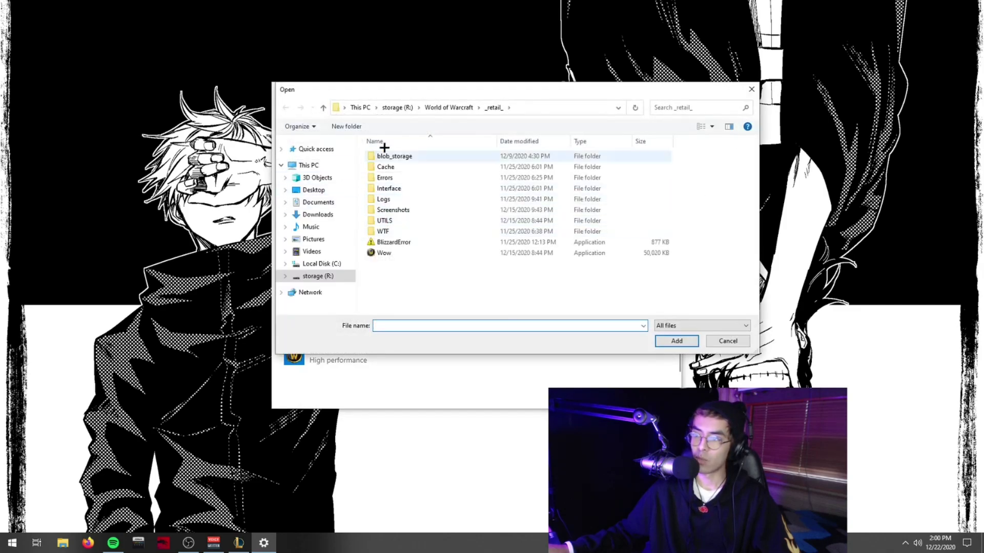
left_click(314, 264)
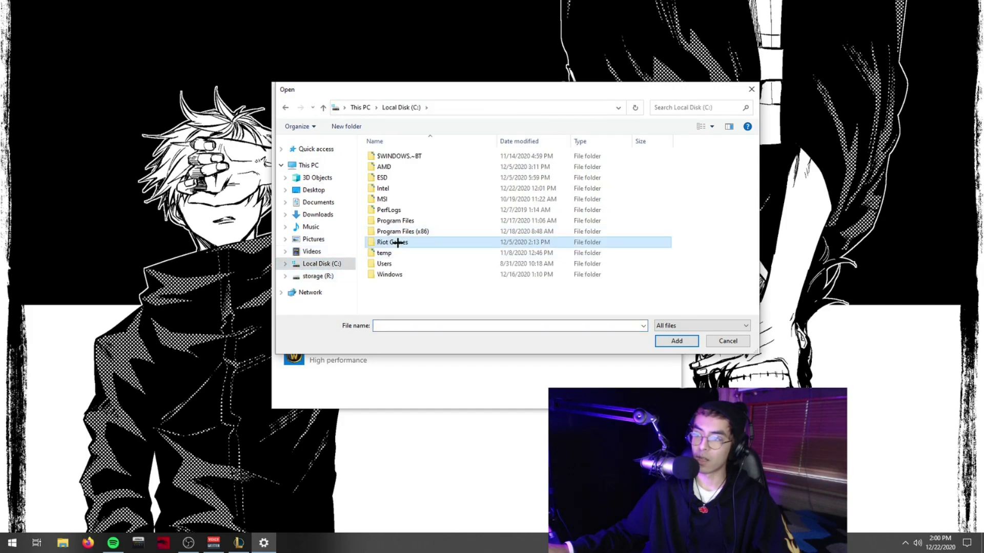
double_click(401, 242)
double_click(395, 157)
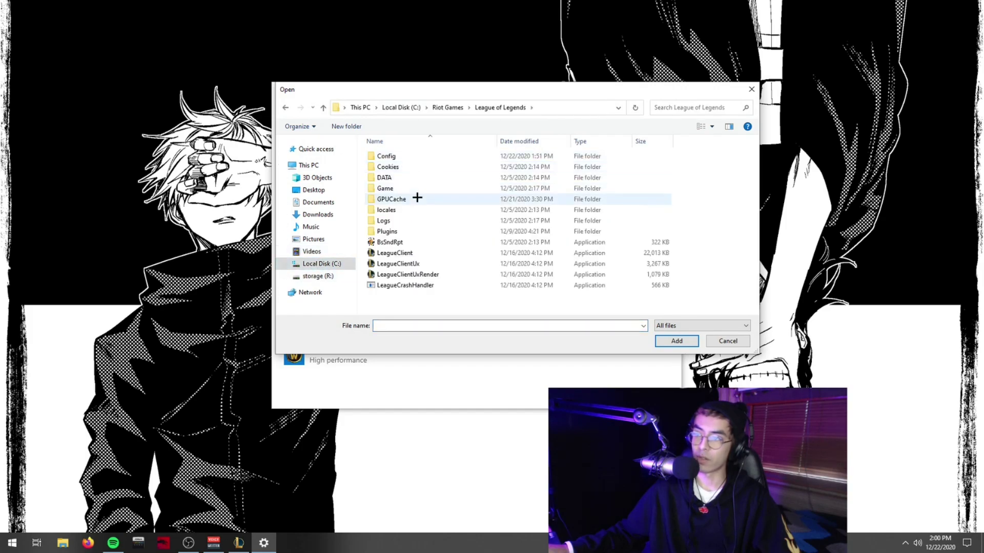
left_click(397, 254)
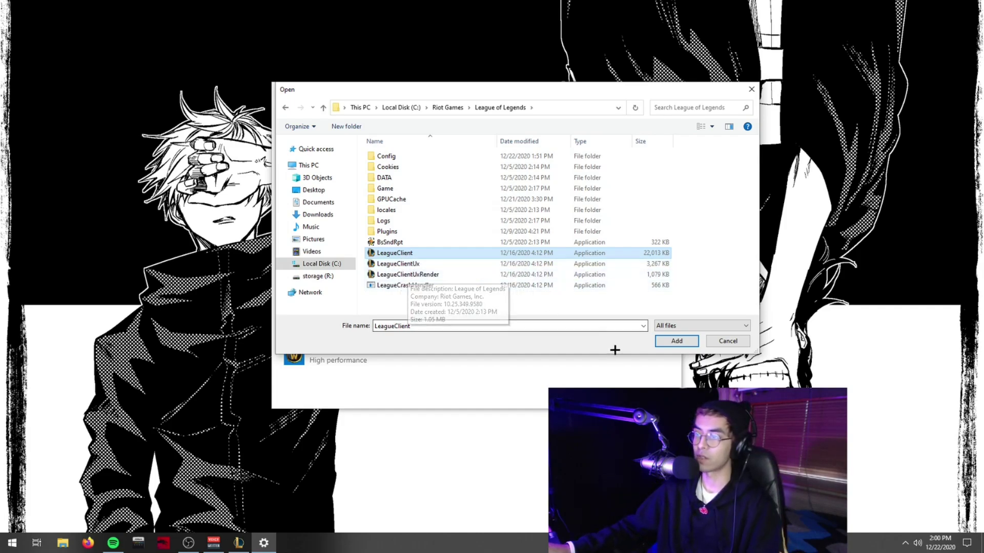
left_click(672, 341)
scroll(417, 362, "down", 2)
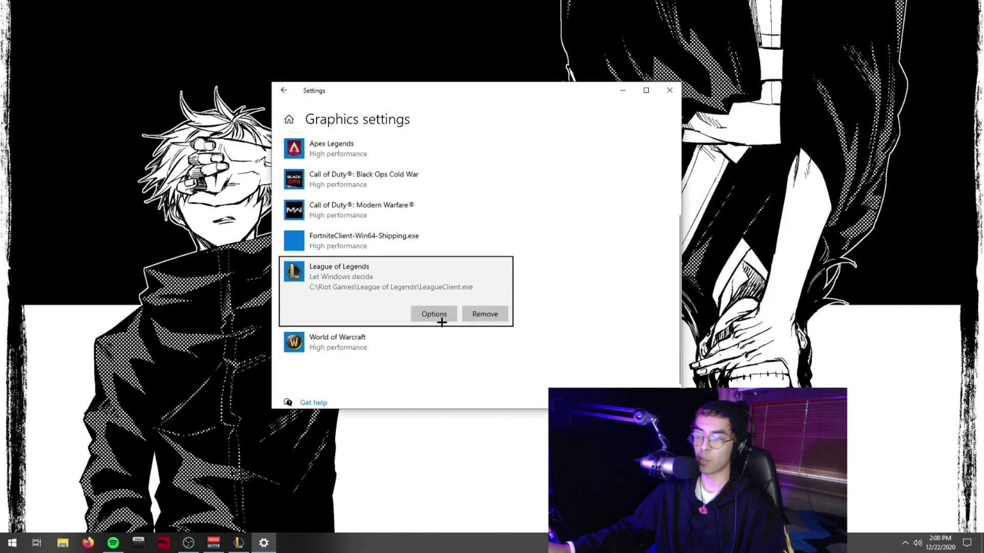
- Save League of Legends as High performance (NVIDIA GeForce GTX 960) and close Settings
left_click(432, 313)
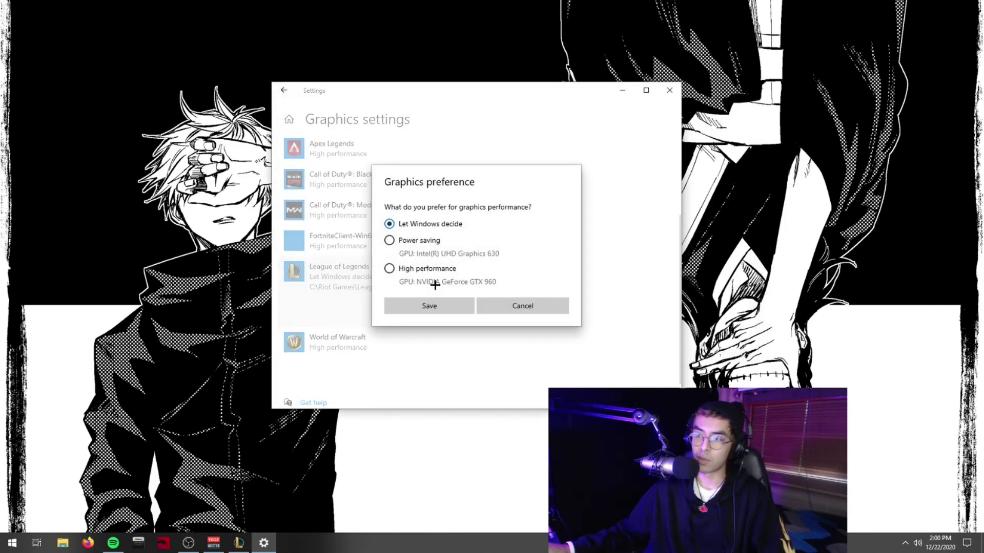
left_click(391, 271)
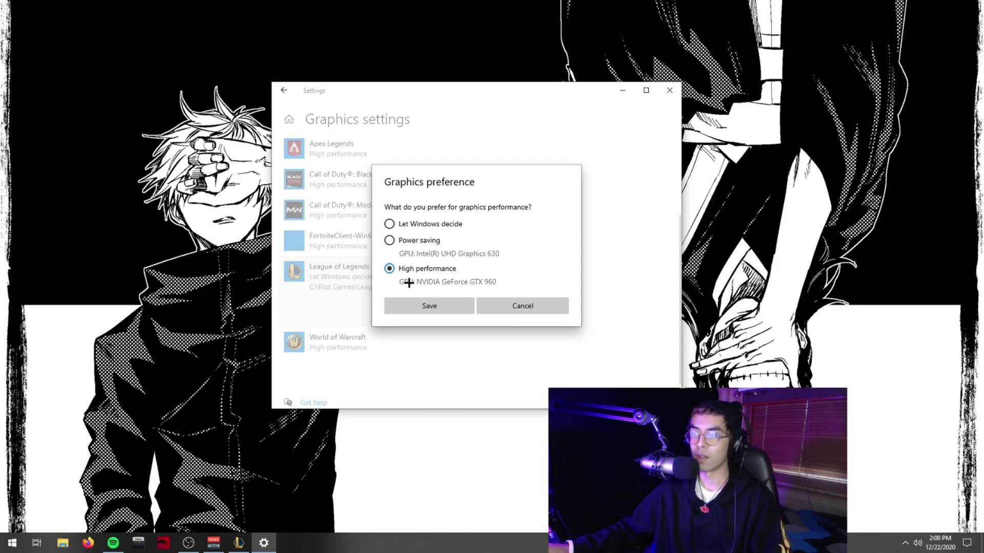
left_click(405, 306)
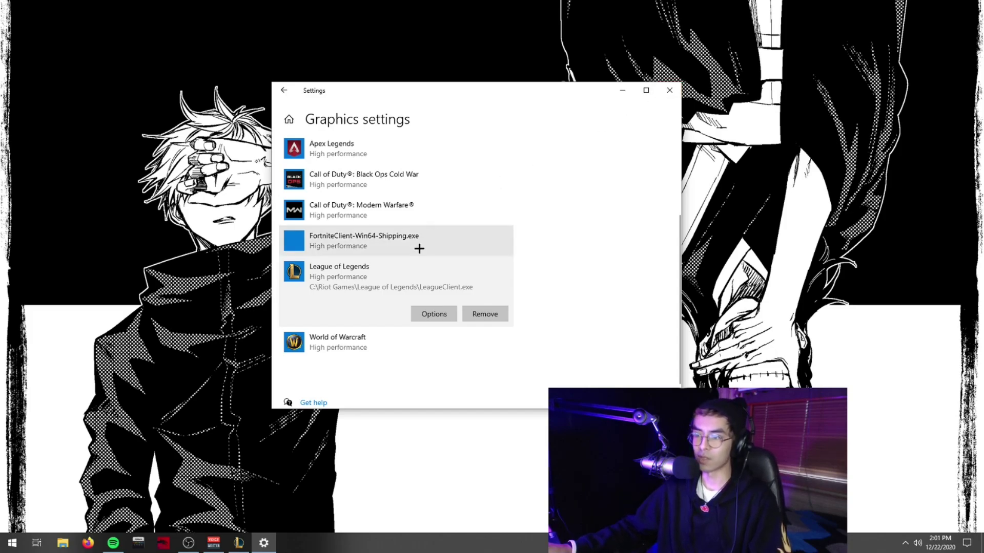
left_click(668, 90)
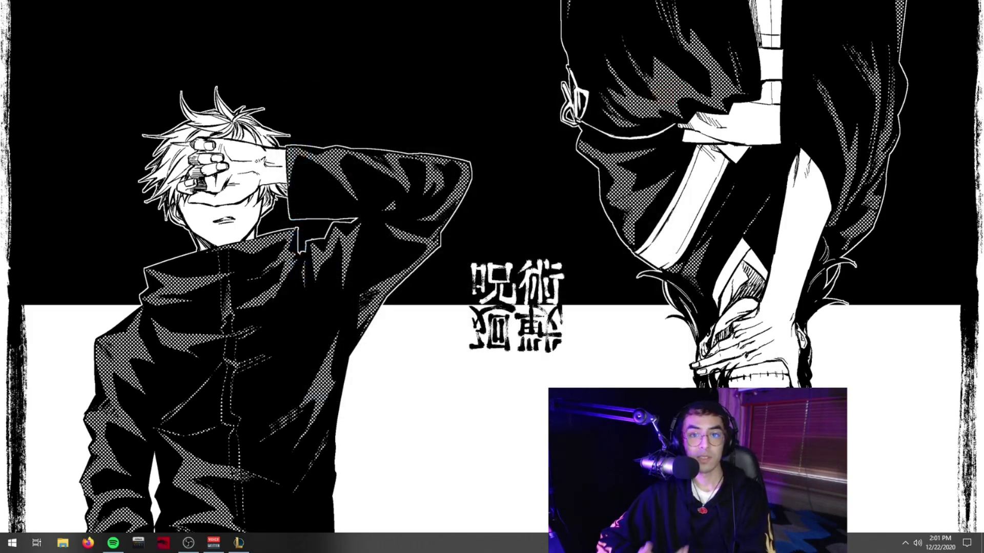
- Open Command Prompt and paste powercfg -duplicatescheme e9a42b02-d5df-448d-aa00-03f14749eb61
key("super")
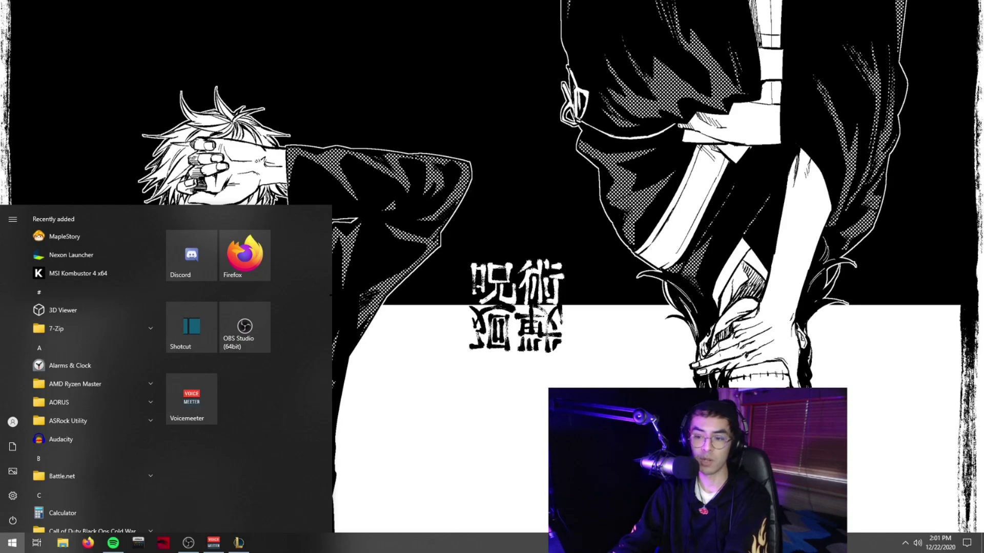
type("command")
key("Return")
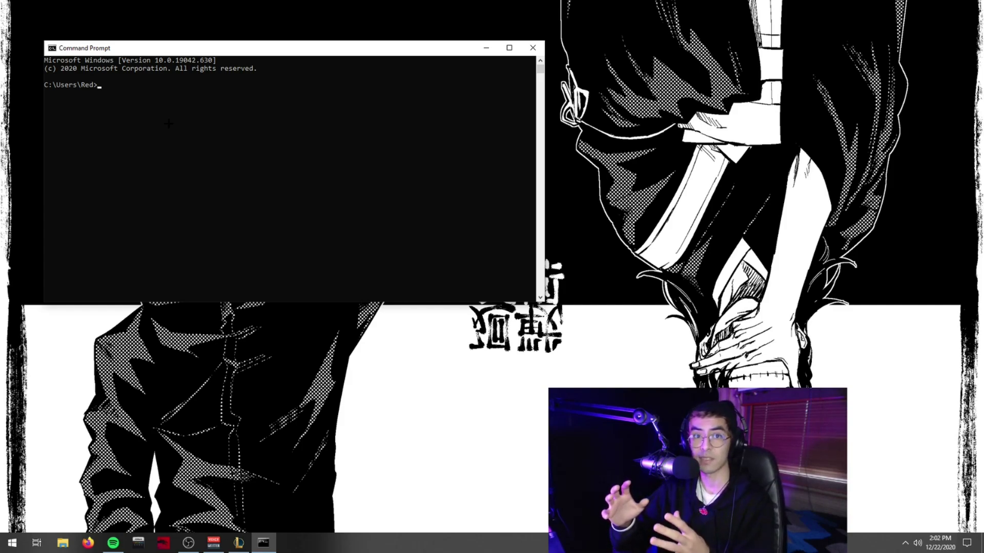
type("powercfg -duplicatescheme e9a42b02-d5df-448d-aa00-03f14749eb61")
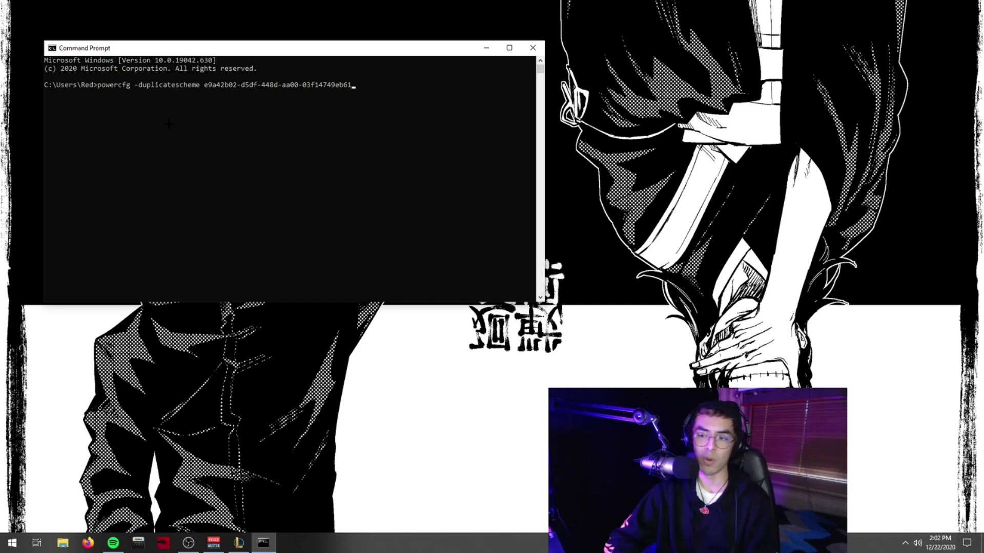
key("super")
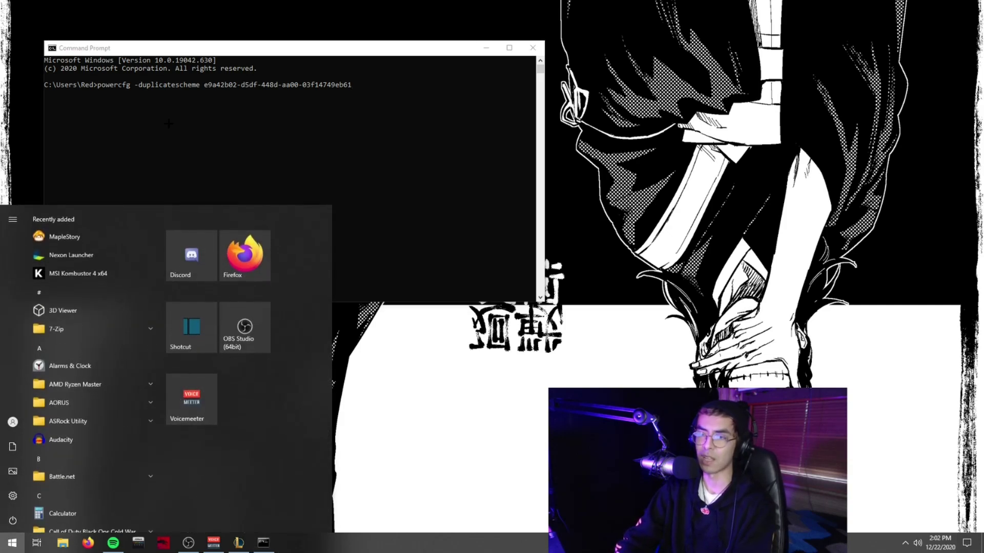
- Make Ultimate Performance the active power plan in the additional Power Options
type("power")
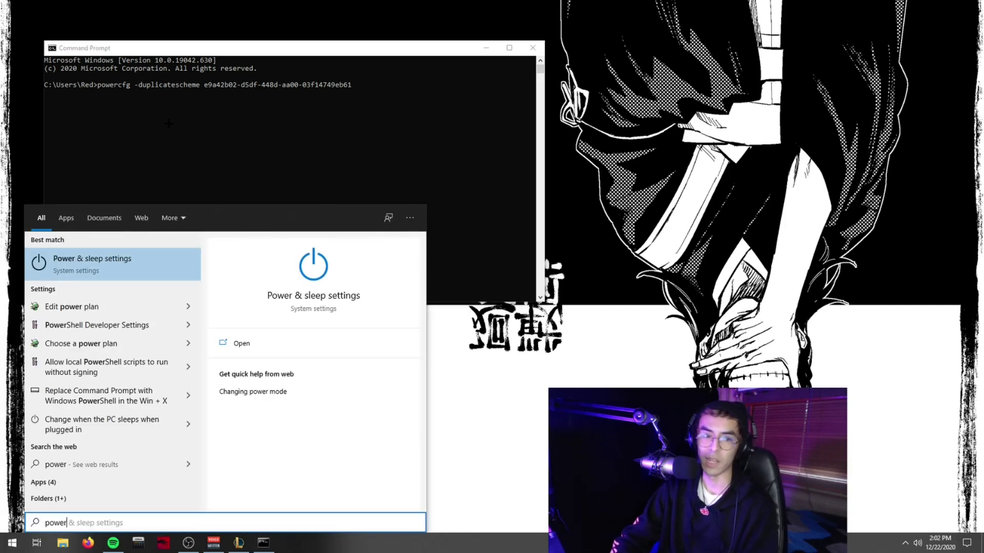
key("Return")
left_click(537, 47)
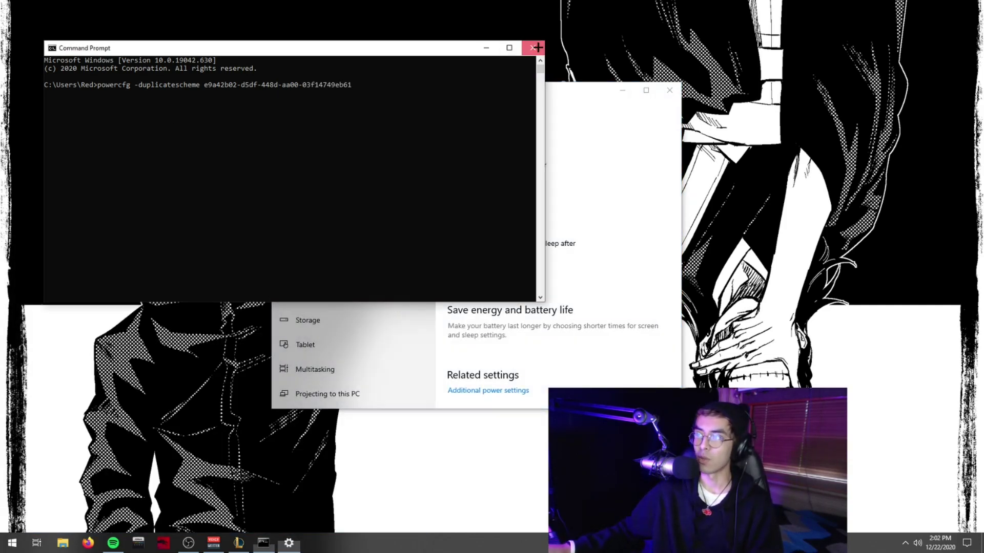
scroll(588, 333, "down", 3)
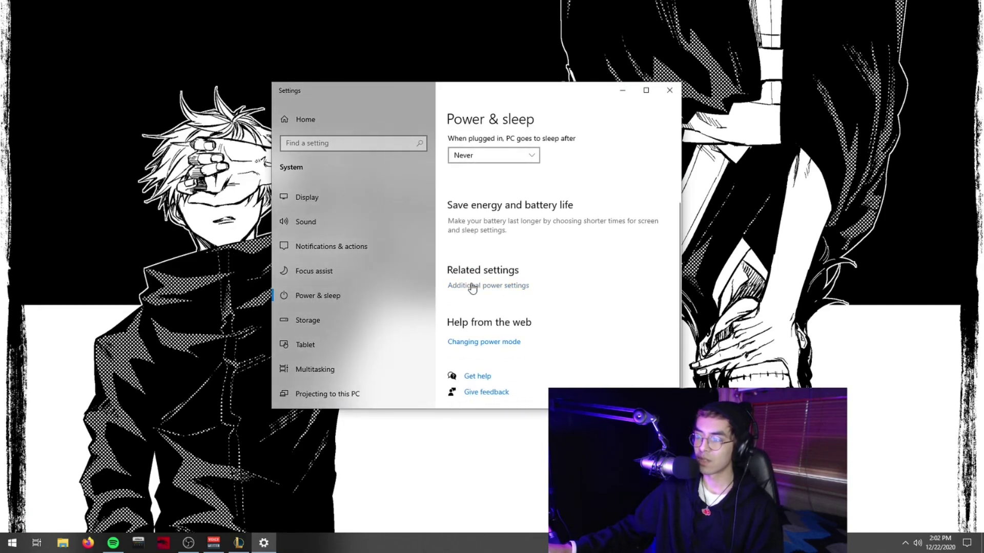
left_click(507, 286)
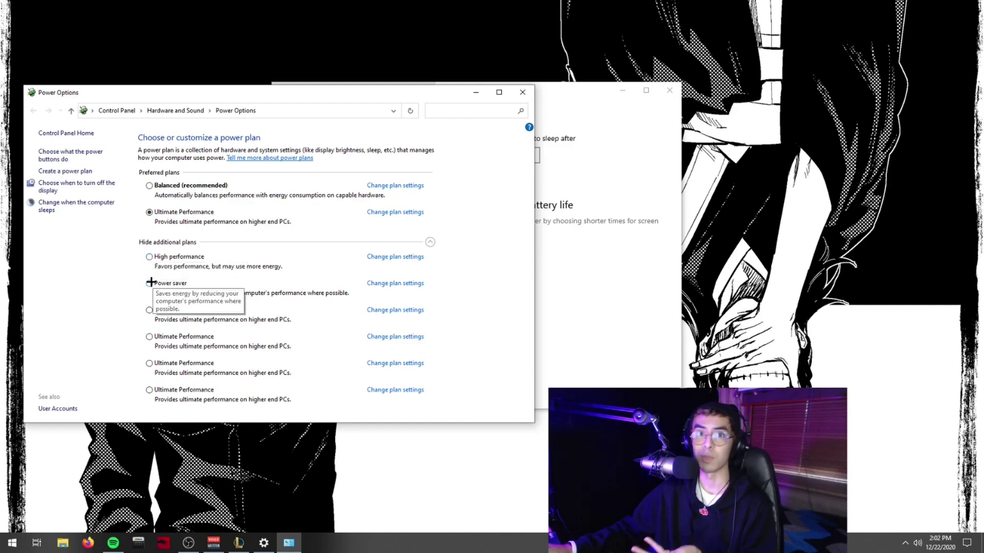
left_click(149, 257)
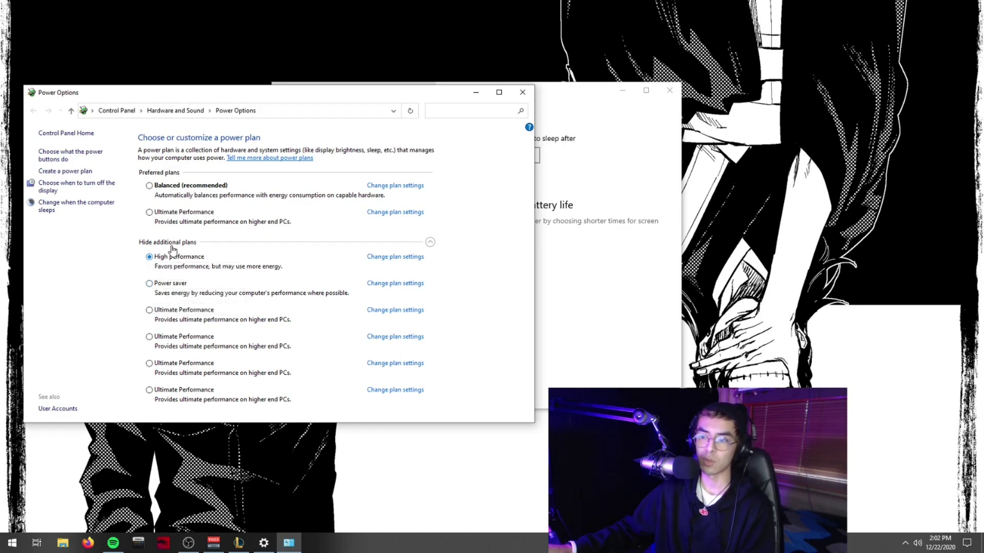
left_click(149, 214)
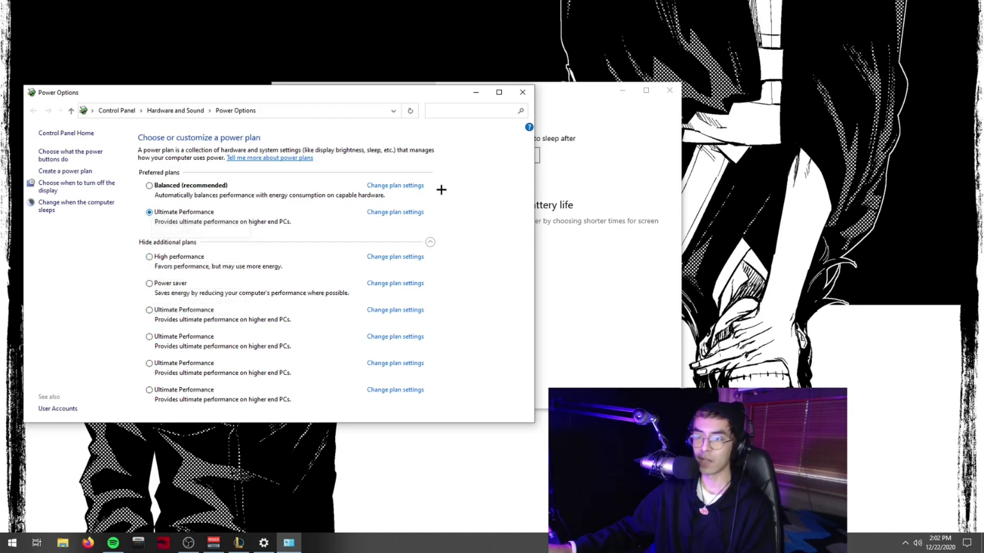
left_click(523, 93)
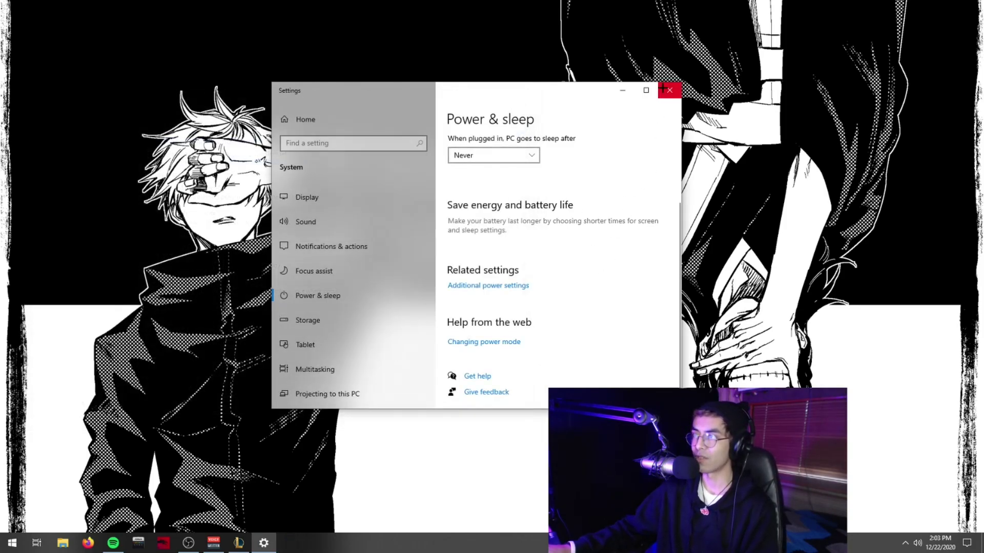
left_click(666, 90)
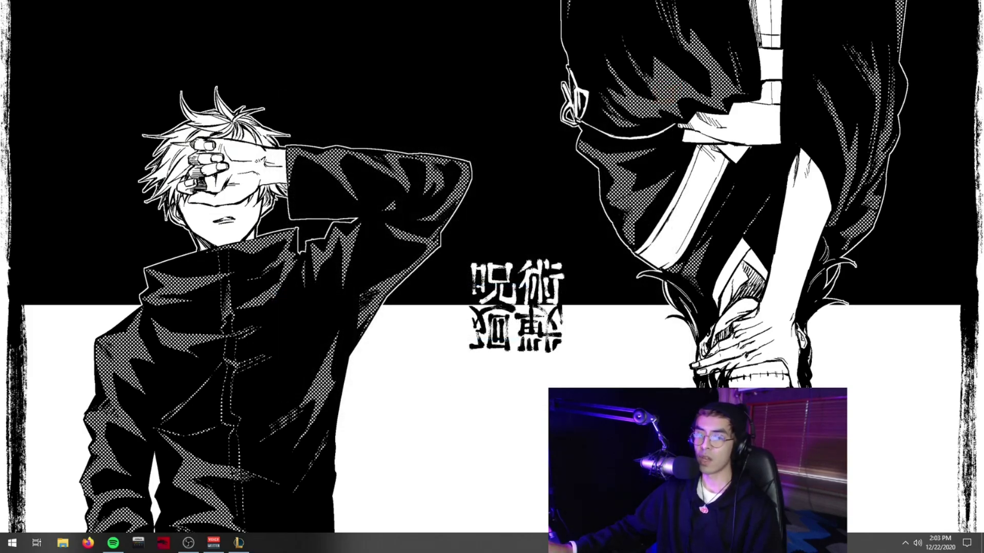
- Check that Game Mode is On in Settings, then close Settings
key("super")
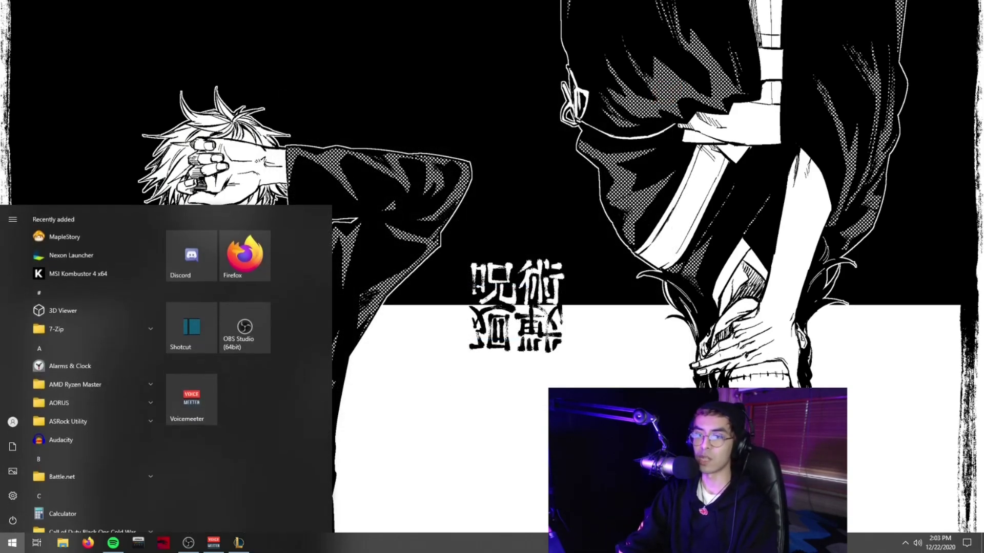
type("game")
key("Return")
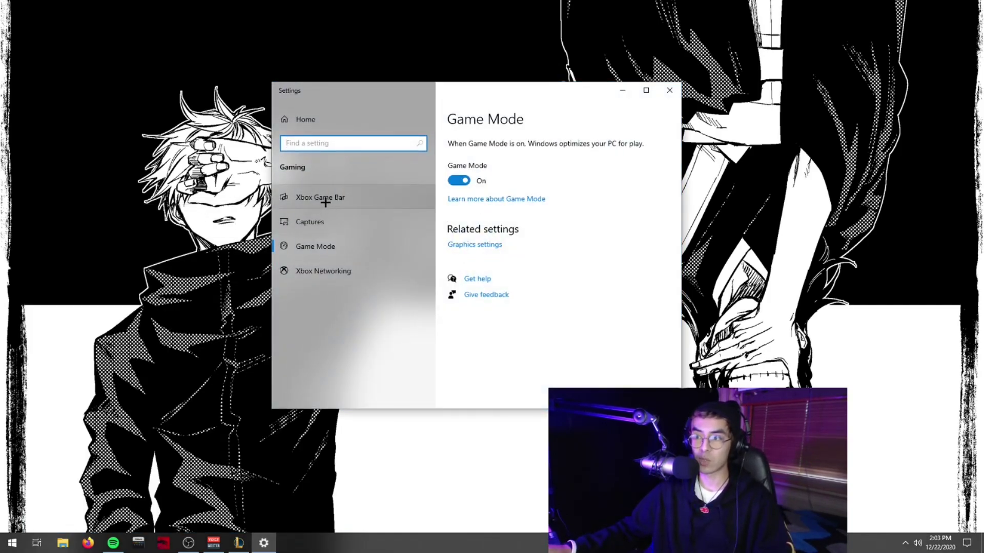
left_click(669, 91)
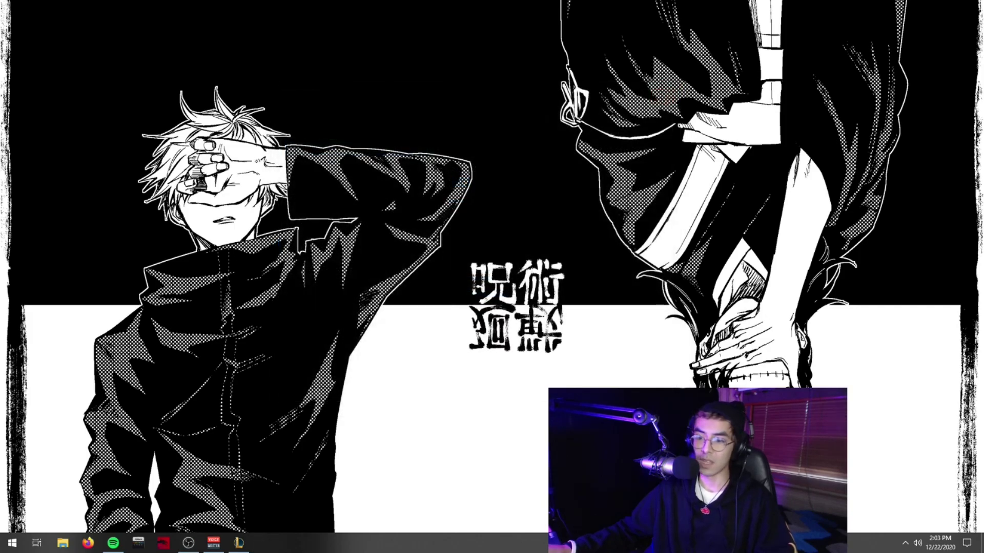
- Launch GeForce Experience and confirm In-Game Overlay is off in General settings
key("super")
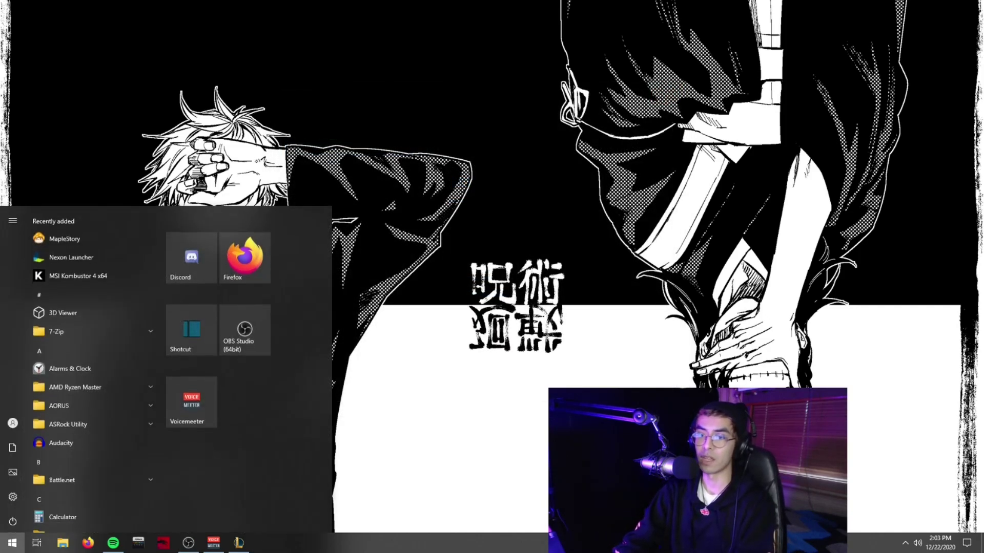
type("nvidia")
key("Down")
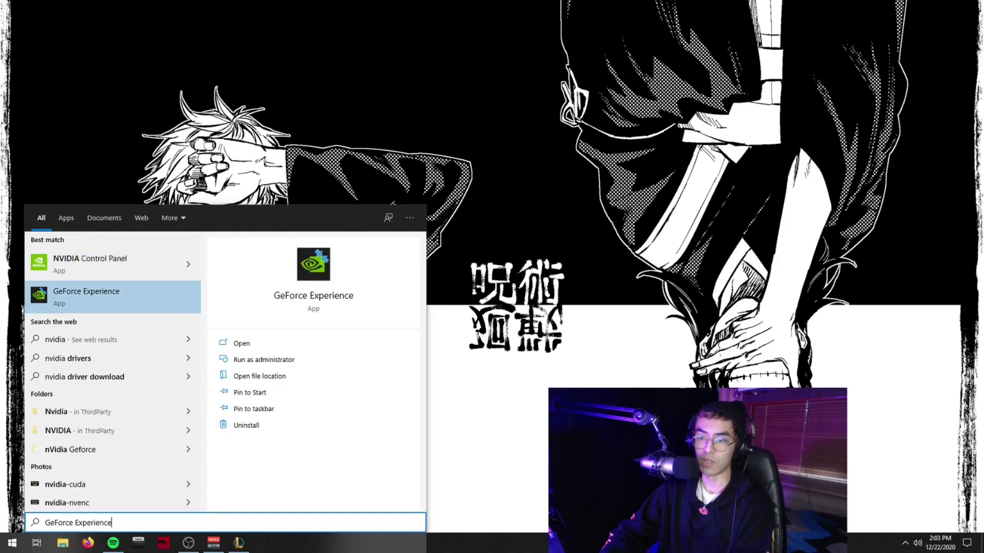
key("Return")
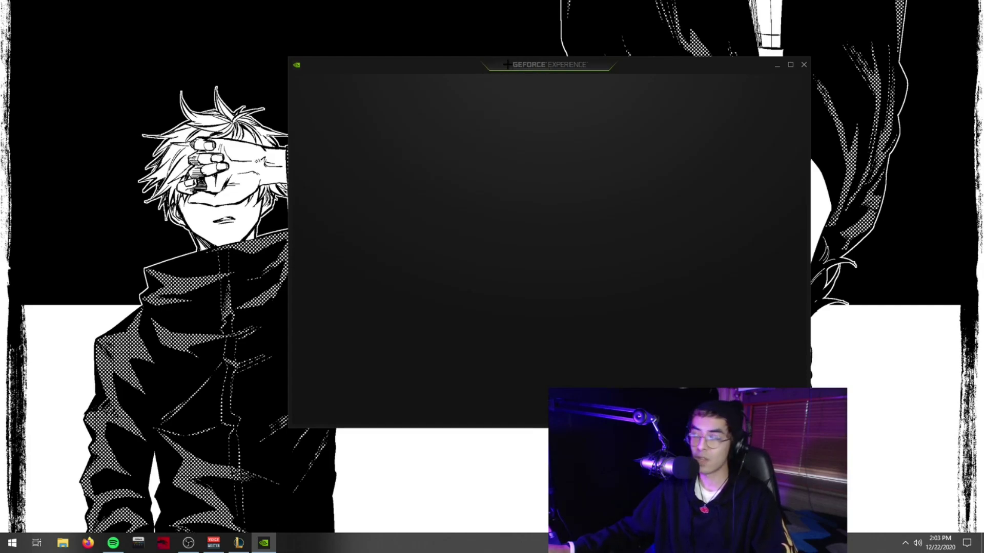
left_click(676, 86)
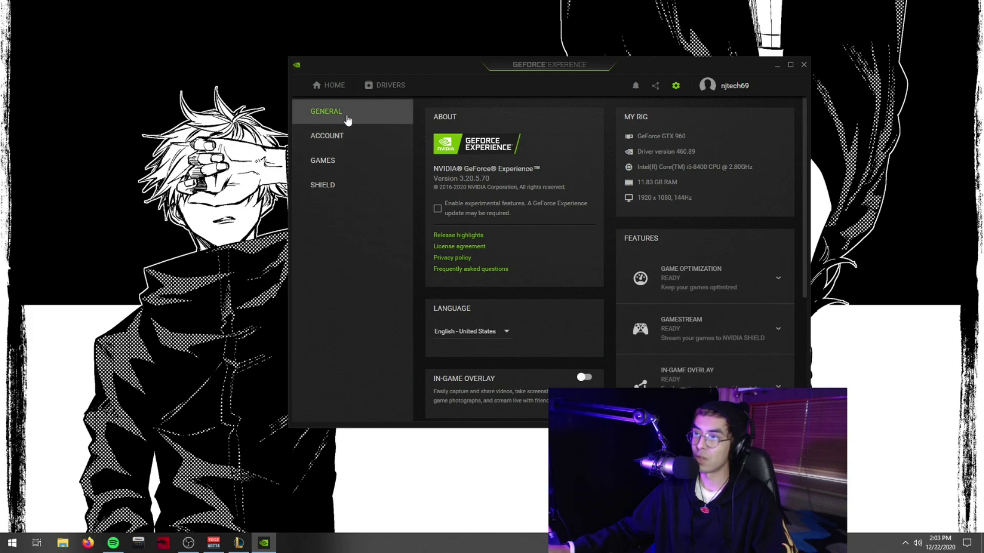
scroll(513, 256, "down", 3)
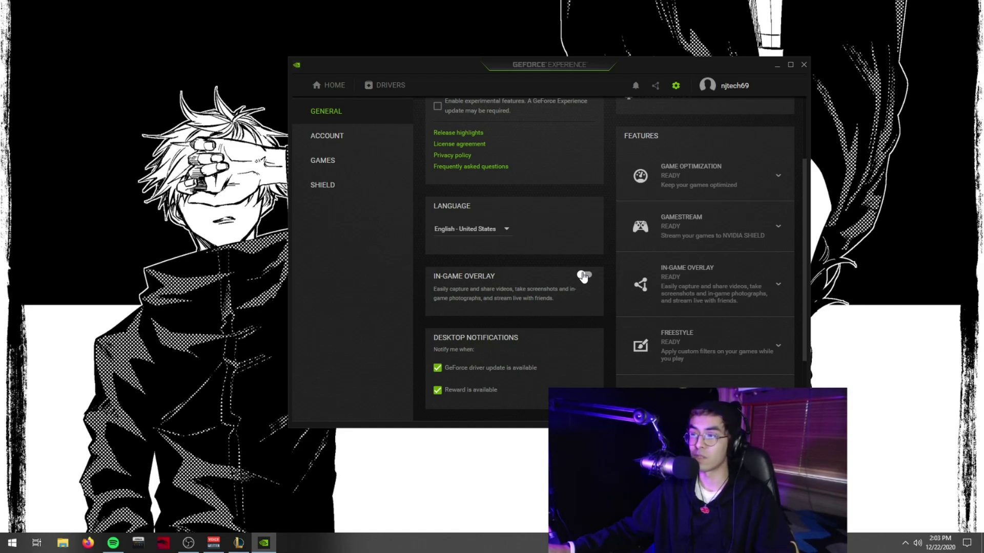
scroll(577, 241, "up", 3)
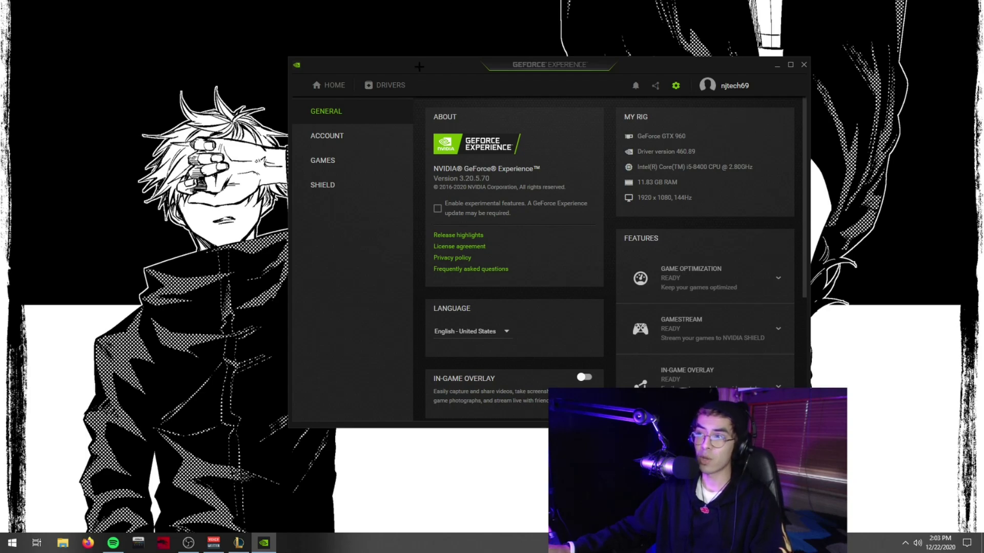
- Confirm Game Ready Driver 460.89 is installed on the Drivers tab, then close GeForce Experience
left_click(391, 88)
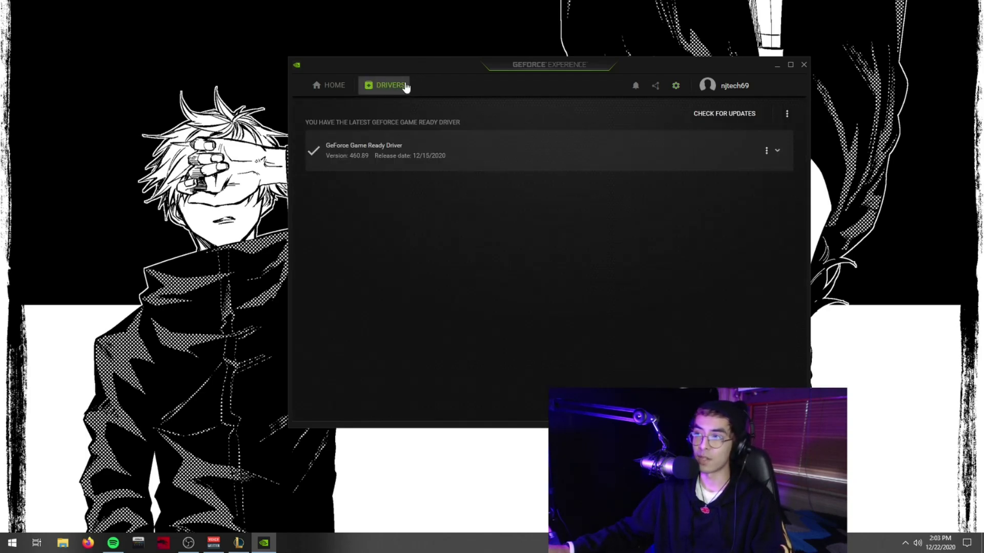
left_click_drag(451, 69, 407, 51)
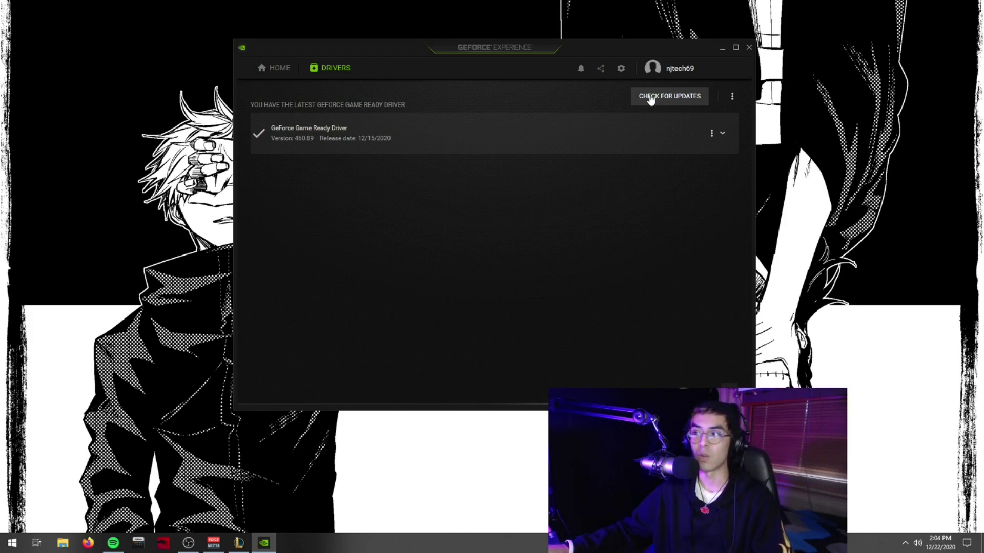
key("alt+F4")
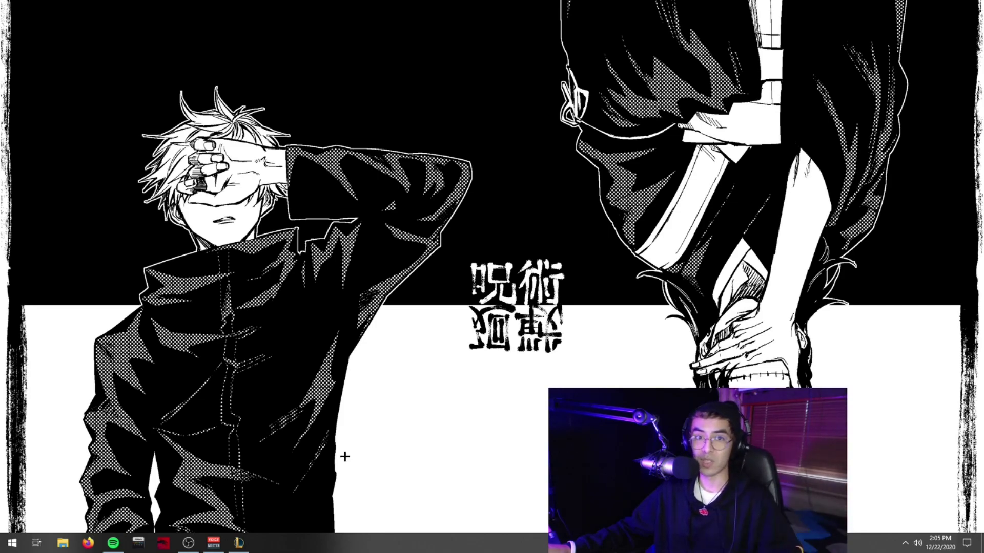
- Launch the League client and open its Client > General settings showing Low Spec Mode enabled
left_click(238, 542)
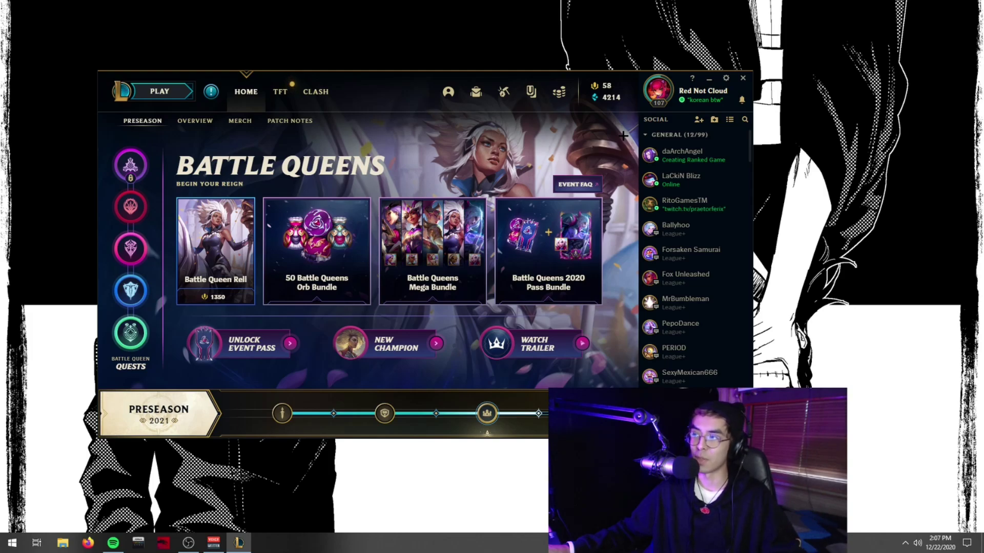
left_click(725, 80)
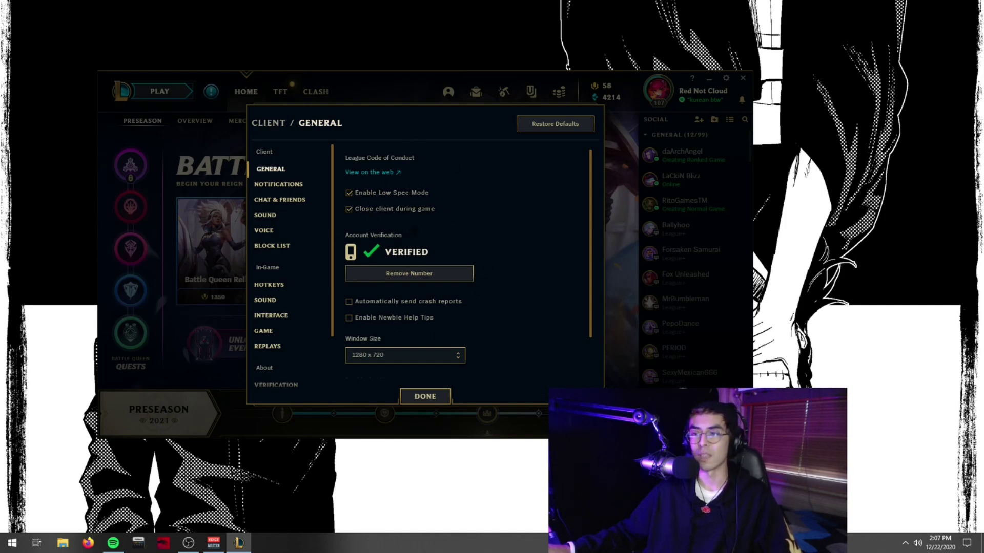
- Uncheck Enable Sound in the client's Sound settings
mouse_move(399, 214)
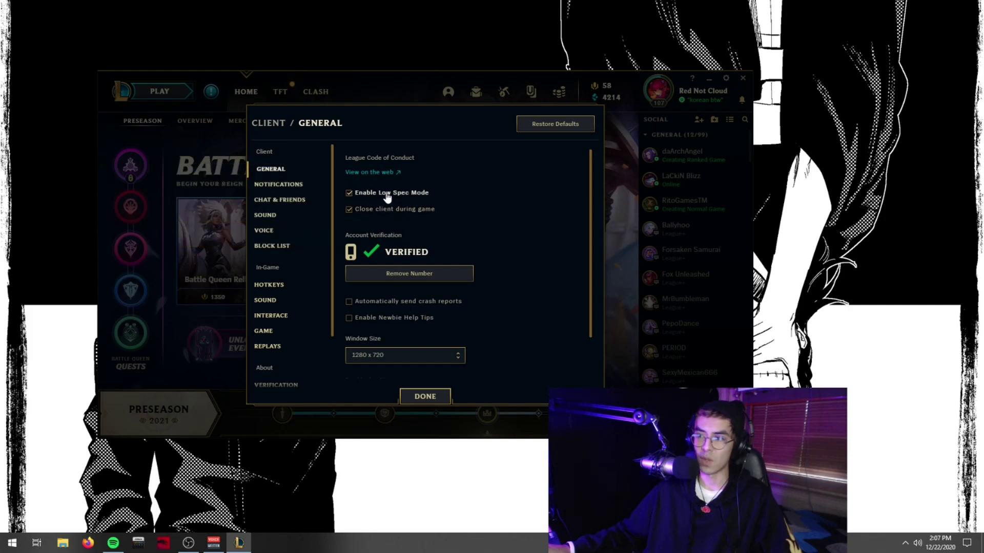
left_click(290, 216)
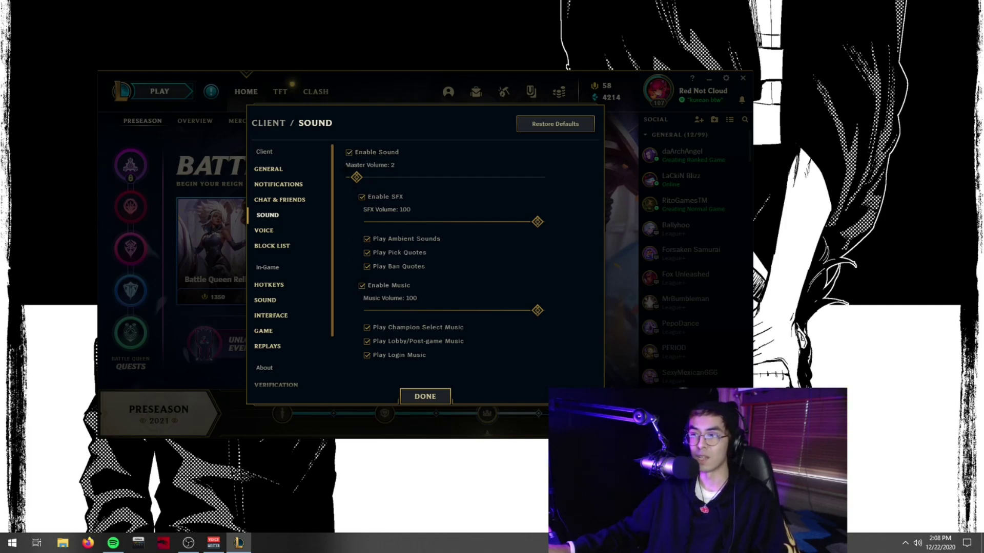
left_click(349, 153)
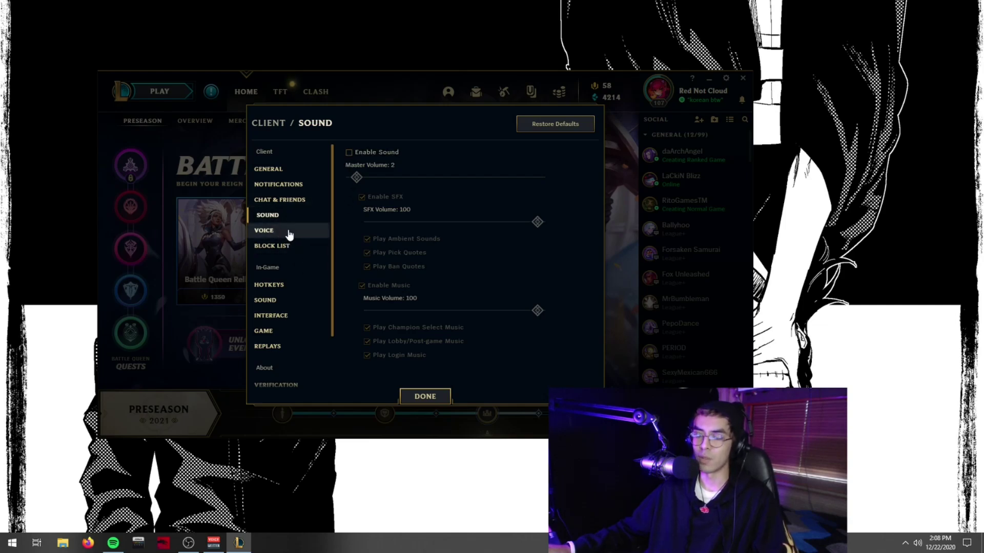
- Review the volume sliders under In-Game > Sound
scroll(289, 236, "down", 3)
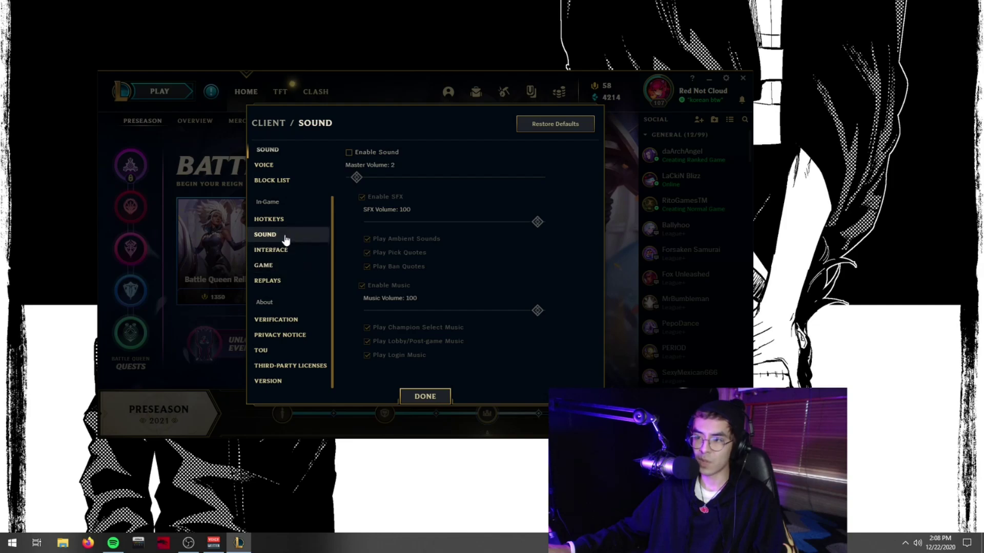
left_click(286, 239)
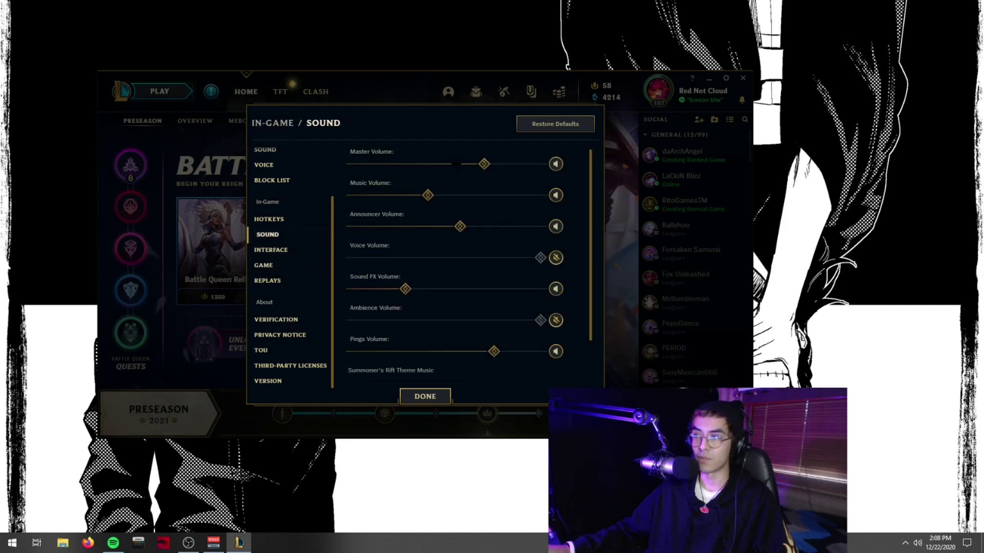
scroll(459, 271, "down", 2)
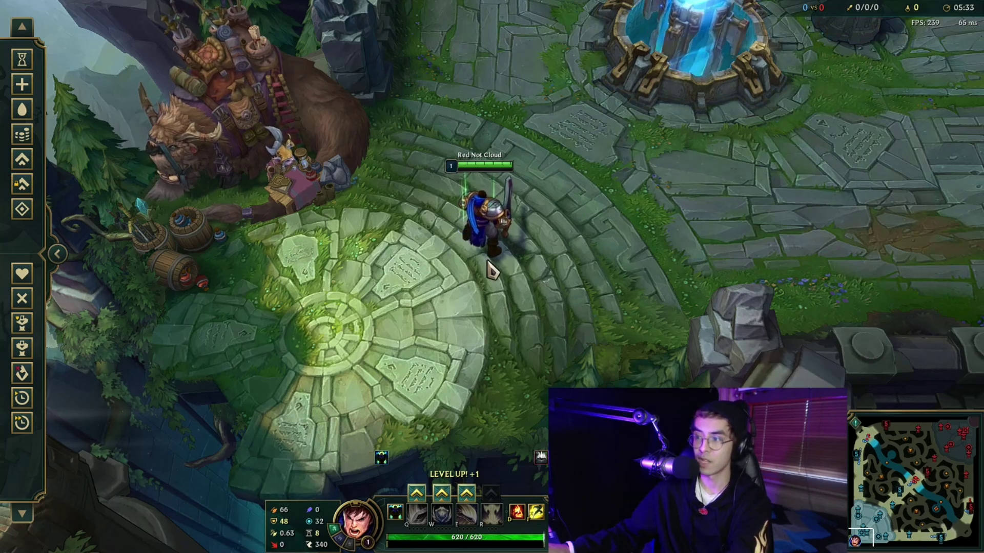
- Disable Anti-Aliasing and set the Frame Rate Cap to 60 FPS in Video options, then reopen Options to confirm
right_click(457, 282)
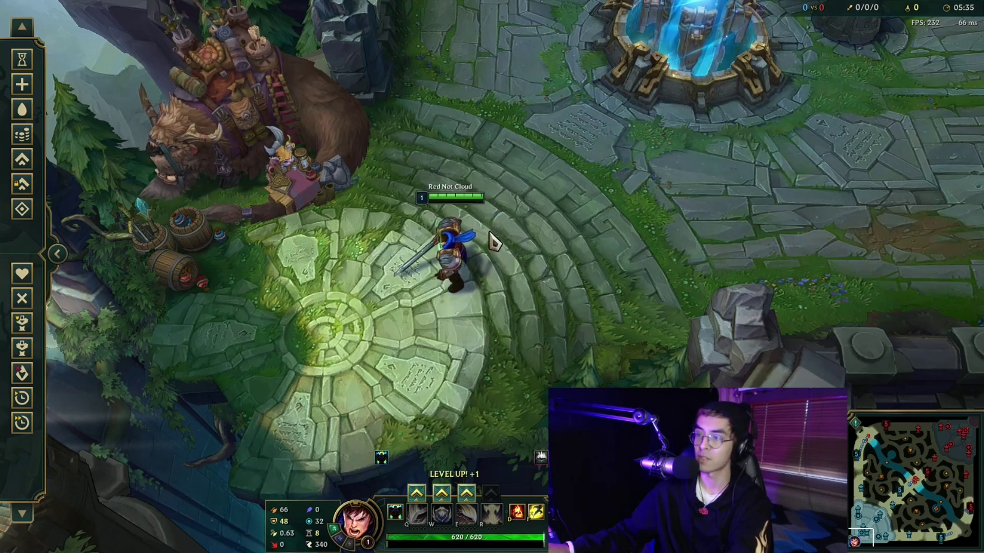
key("Escape")
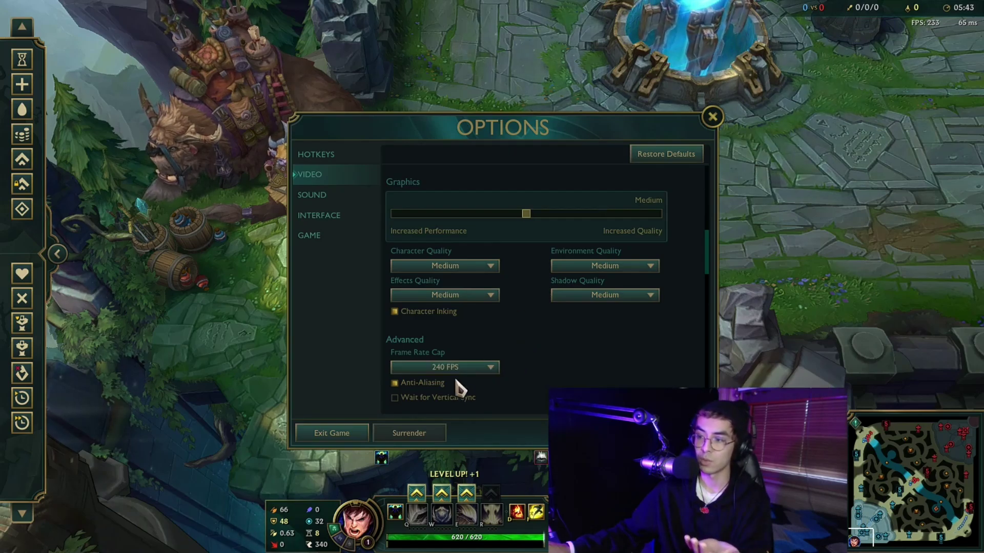
left_click(426, 384)
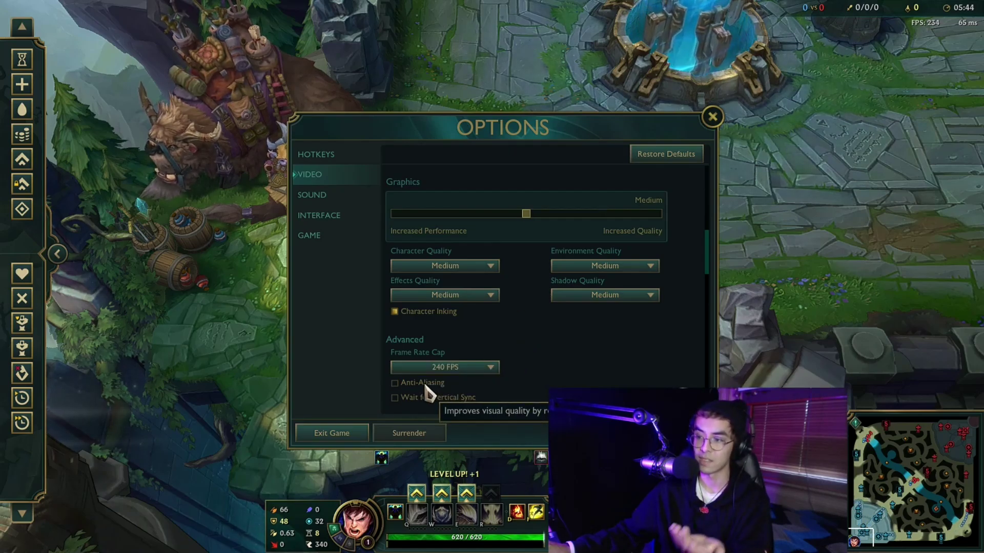
left_click(445, 369)
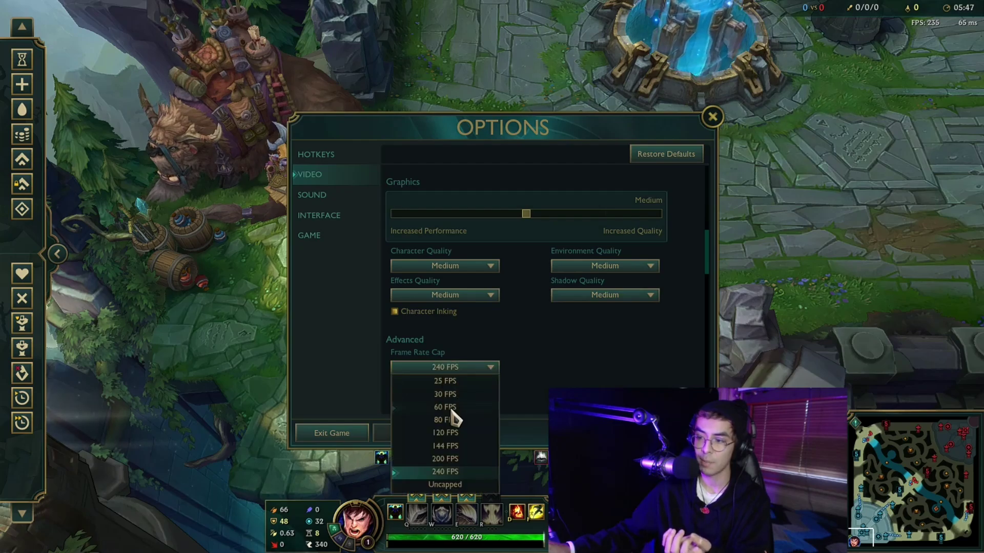
left_click(445, 408)
key("Escape")
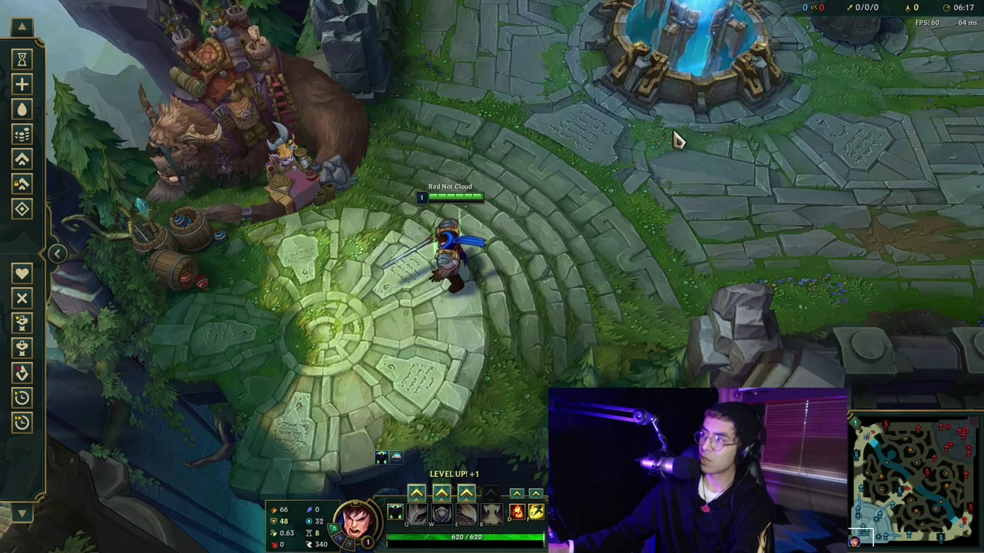
key("Escape")
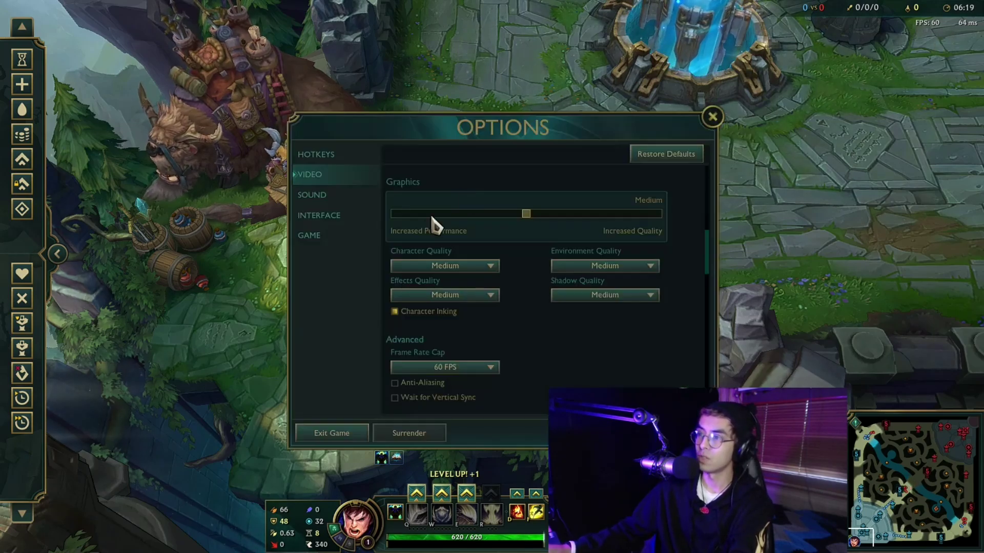